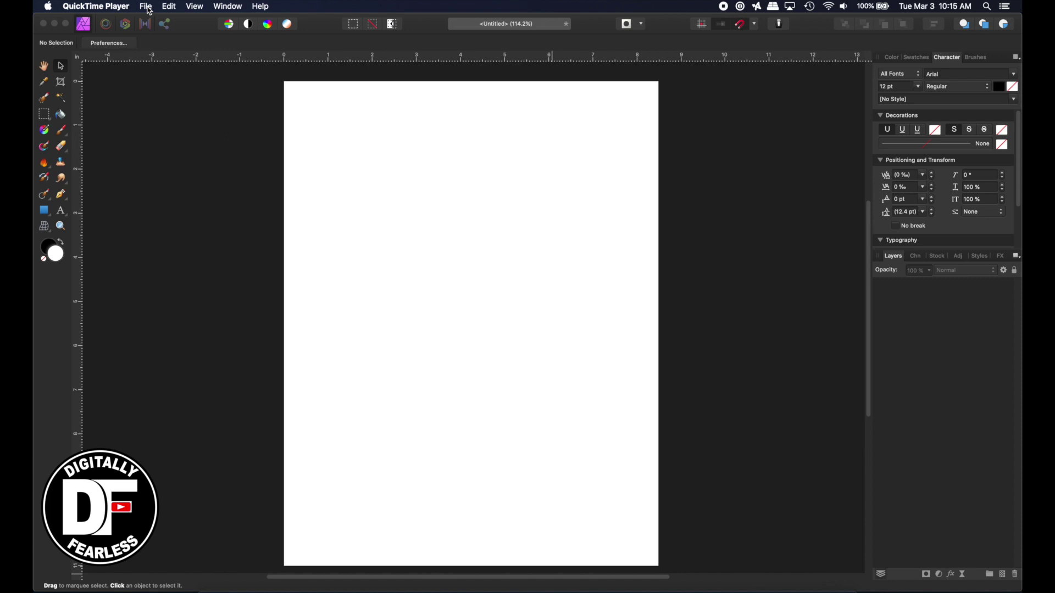
Place PinchPunchLiveLiquify.afphoto on the blank page as an embedded document about 6.25 in wide.
left_click(147, 7)
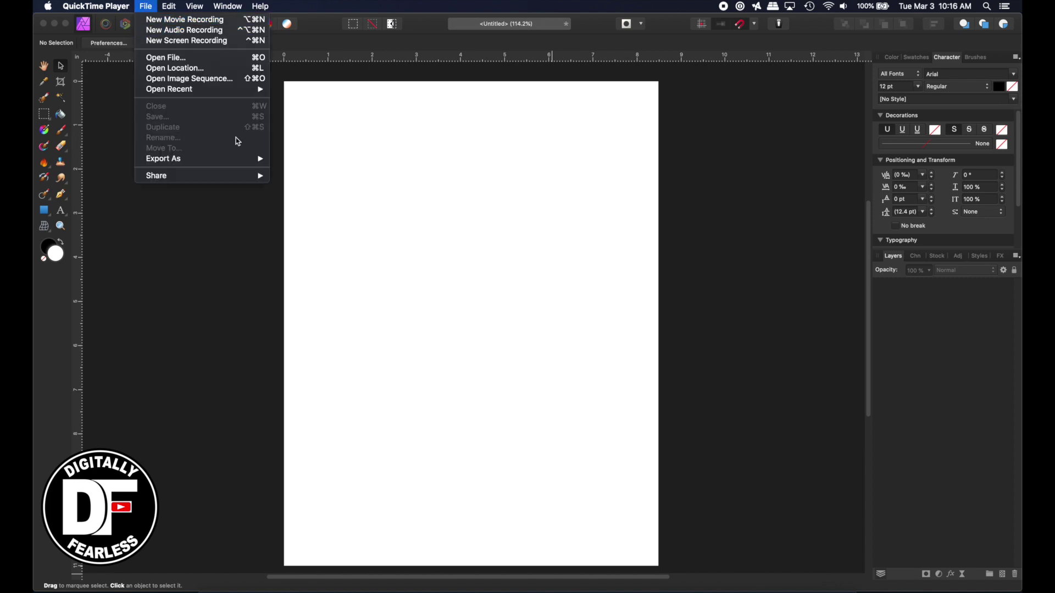
left_click(201, 302)
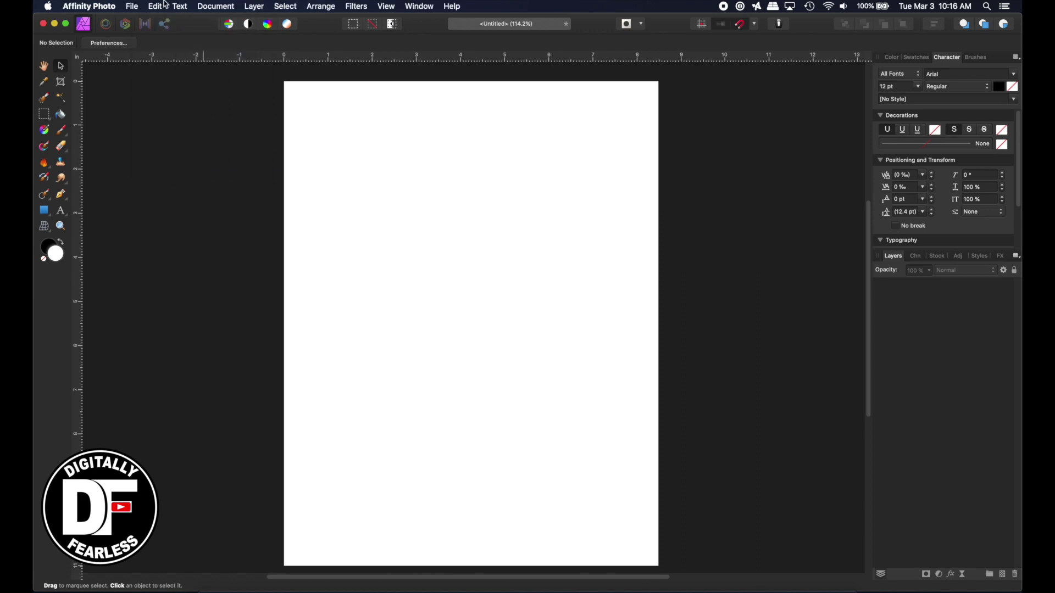
left_click(134, 7)
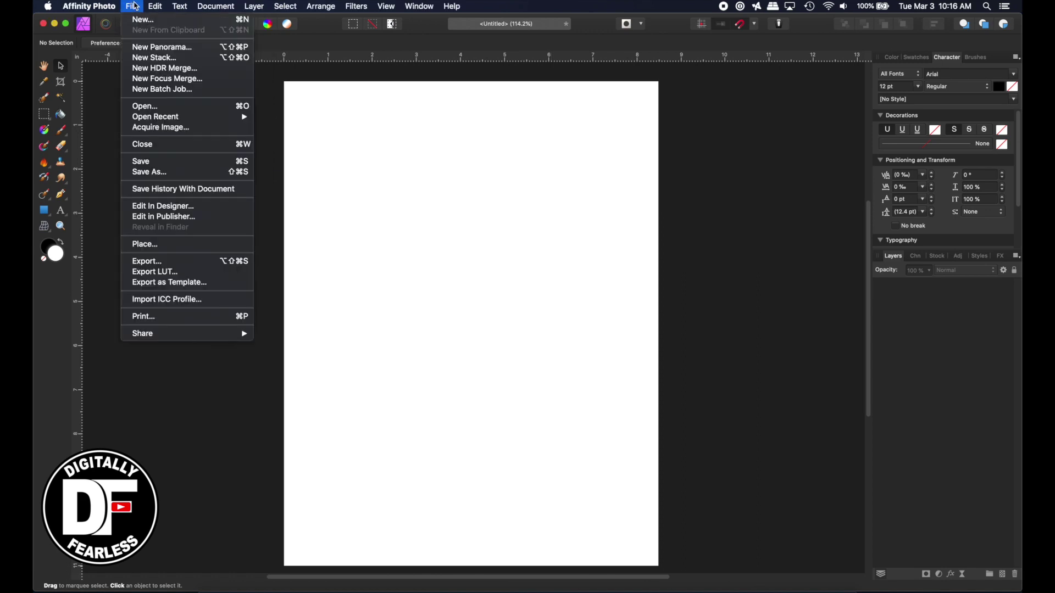
left_click(182, 246)
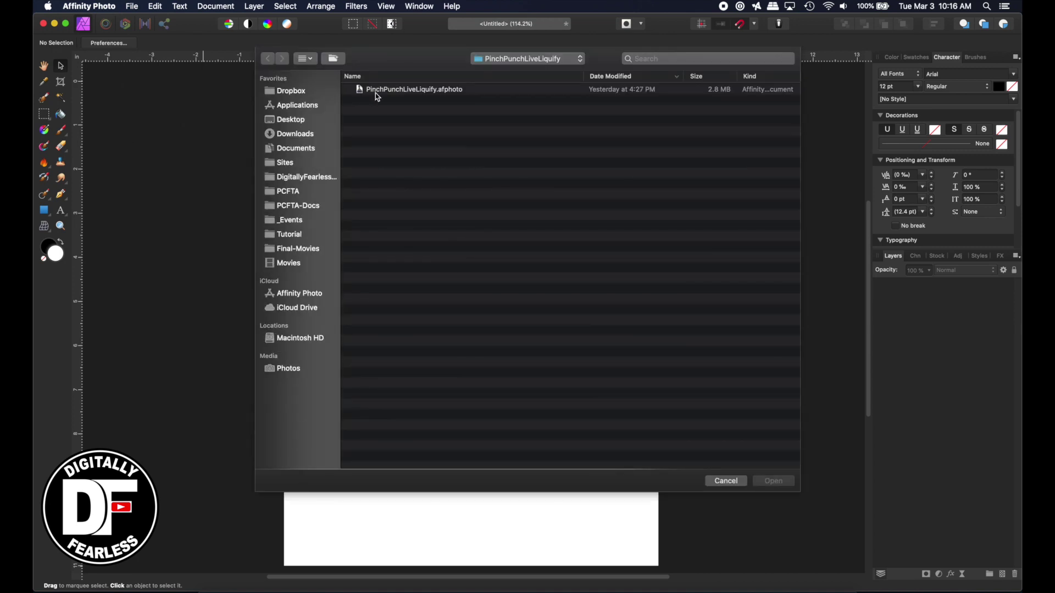
left_click(378, 94)
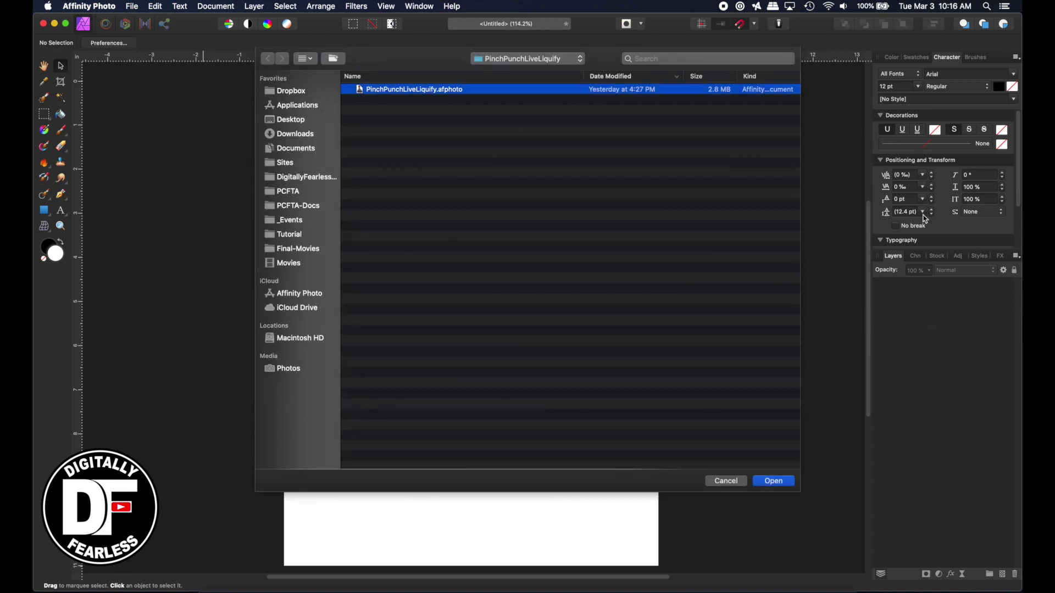
left_click(792, 486)
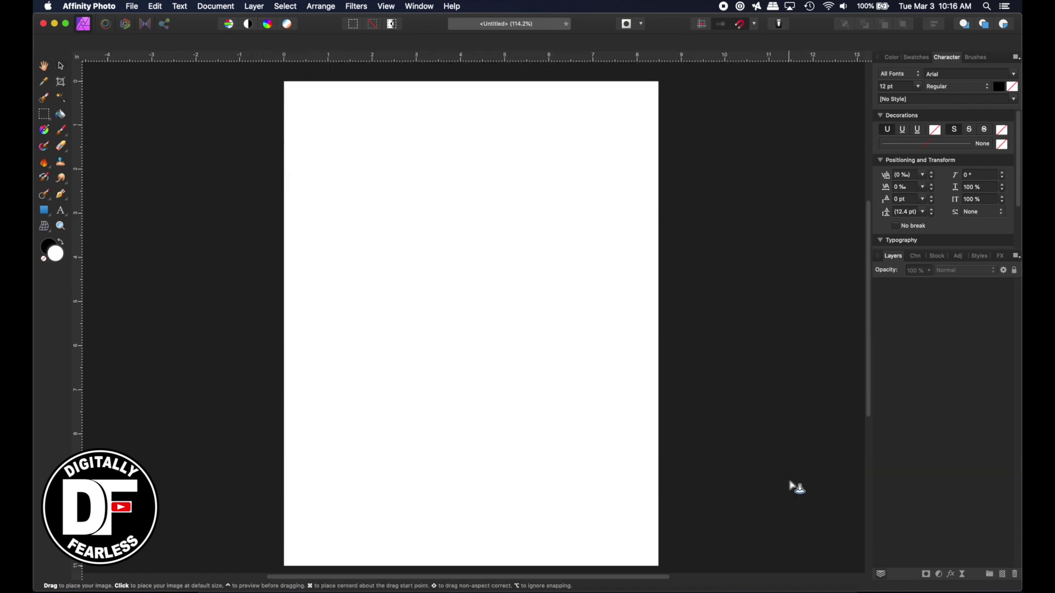
left_click_drag(328, 133, 627, 475)
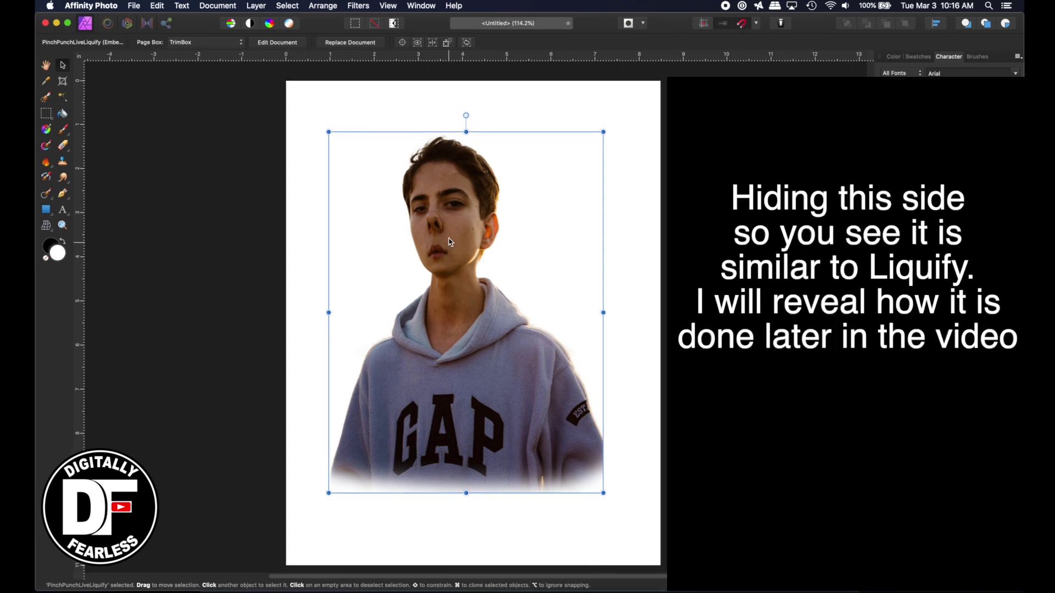
Edit the facial distortion inside the embedded portrait document and return to the untitled document.
left_click(277, 42)
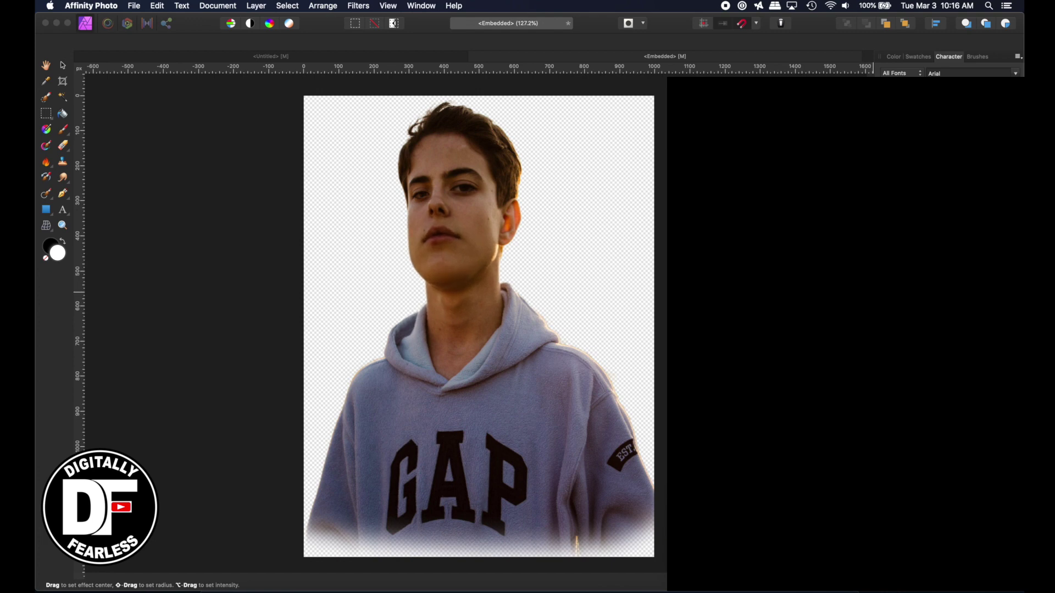
key("Return")
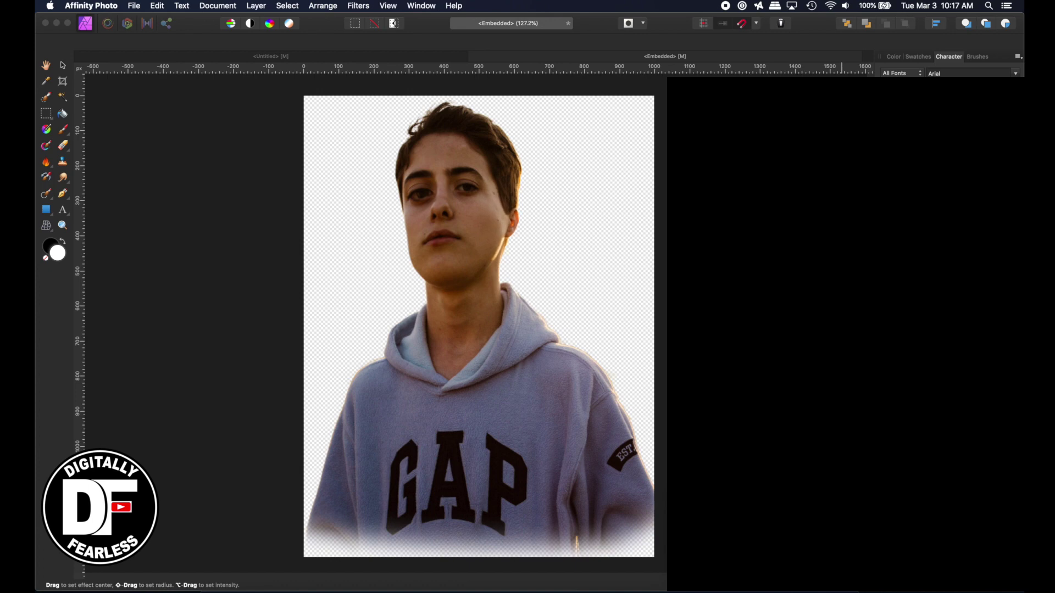
left_click(143, 58)
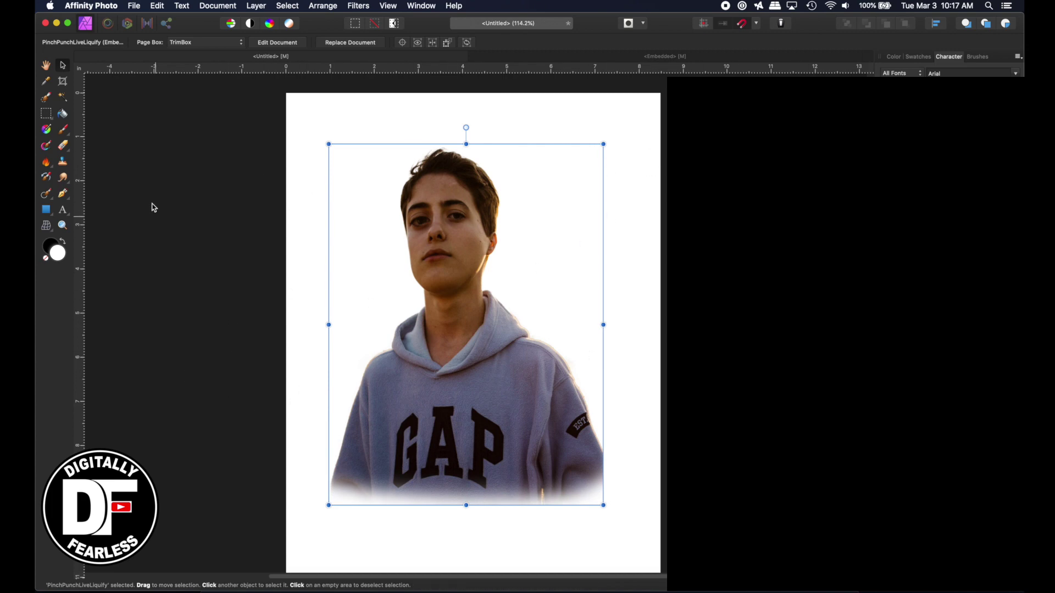
Draw a rectangle covering the whole page and fill it with blue.
left_click(47, 211)
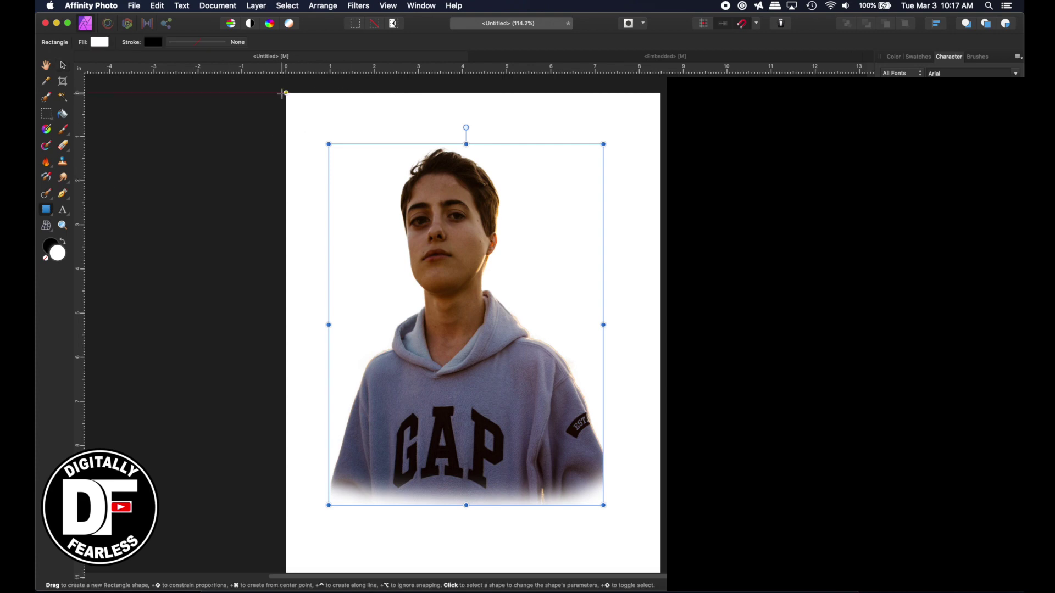
left_click_drag(286, 93, 661, 579)
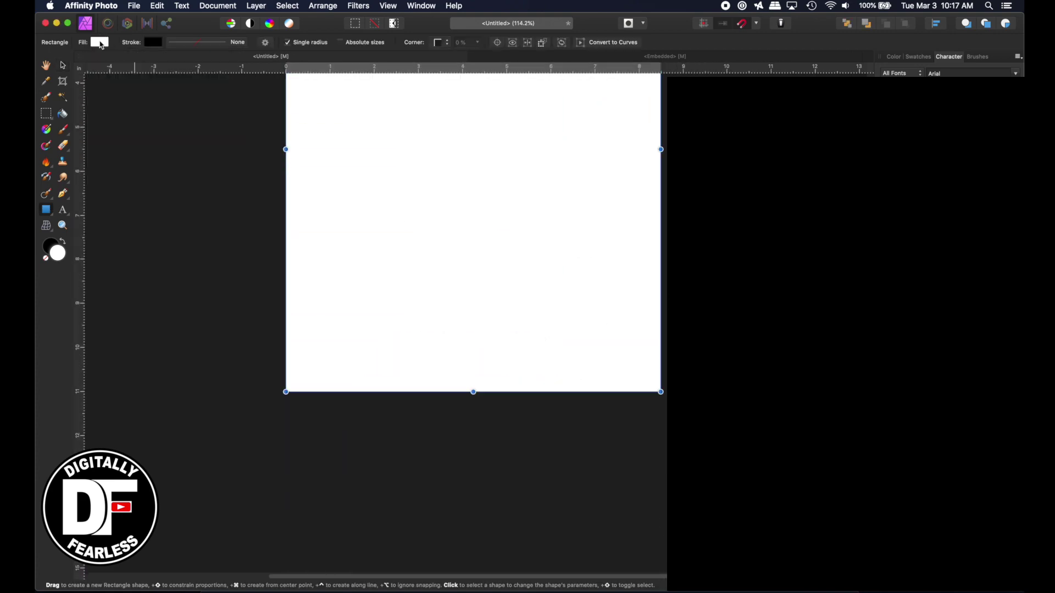
left_click(102, 44)
left_click(120, 104)
key("h")
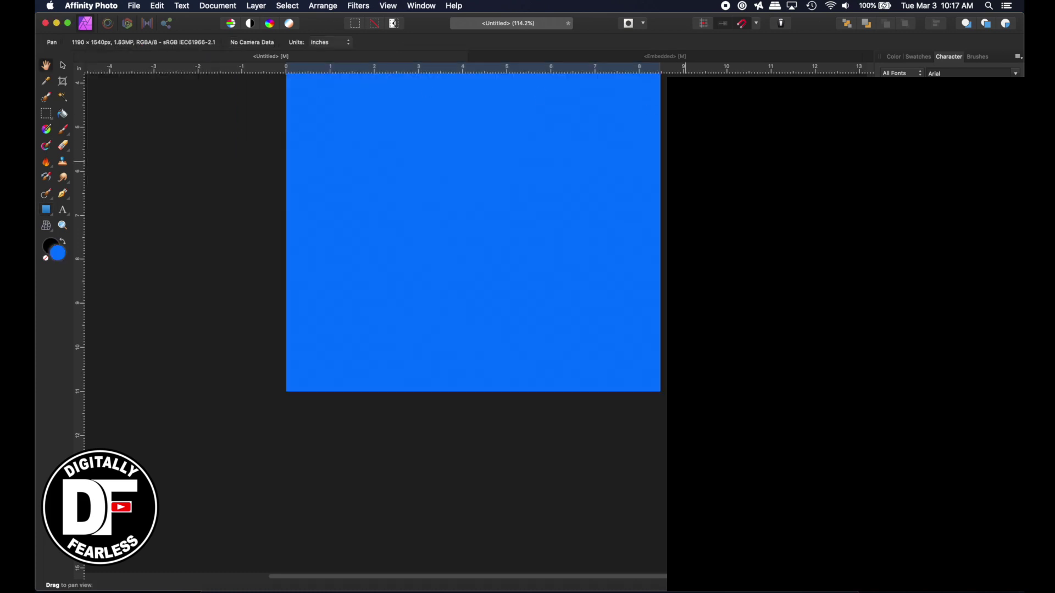
Send the blue rectangle behind the embedded portrait.
key("super+shift+bracketleft")
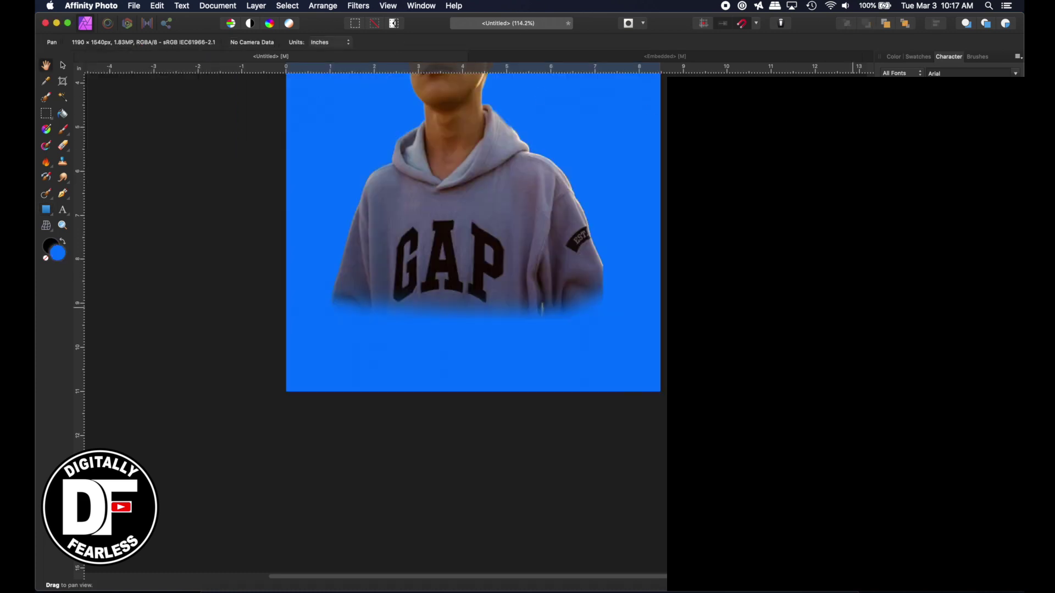
scroll(608, 243, "up", 1)
left_click(63, 66)
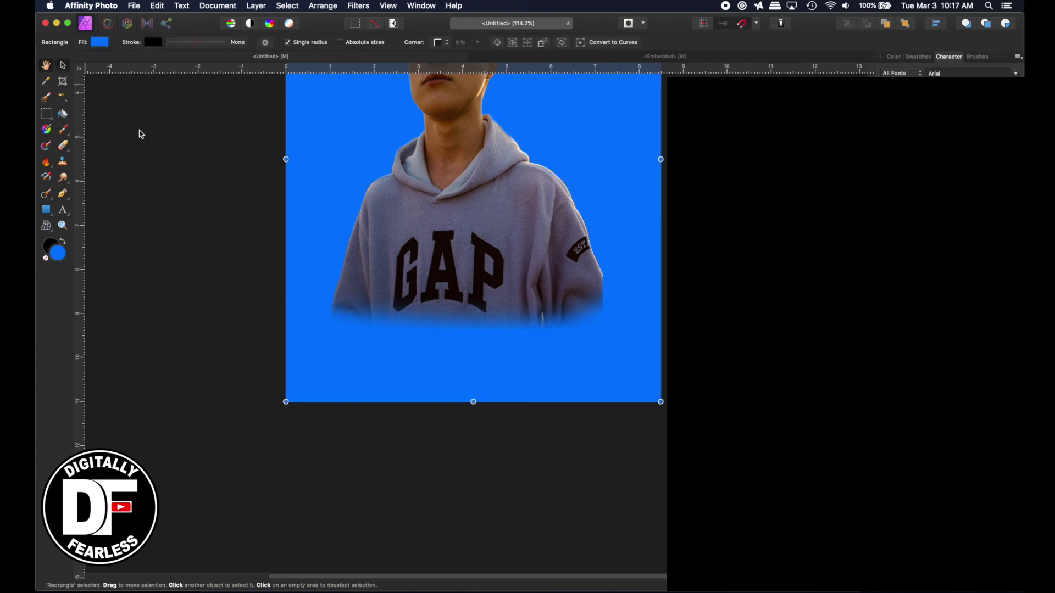
scroll(186, 171, "up", 10)
scroll(186, 170, "down", 7)
scroll(189, 173, "up", 1)
scroll(189, 173, "up", 9)
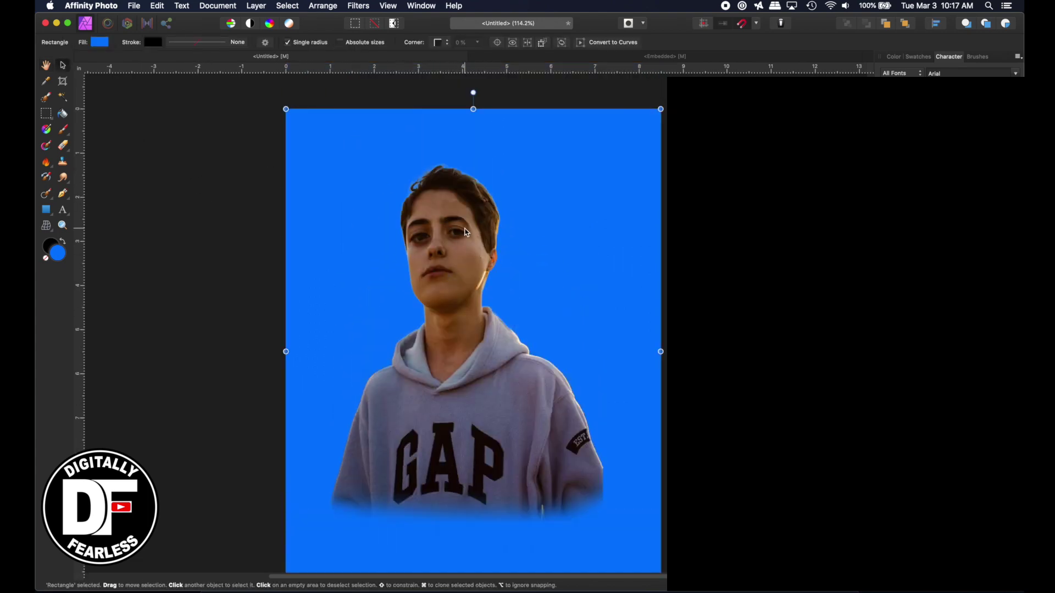
scroll(446, 230, "down", 1)
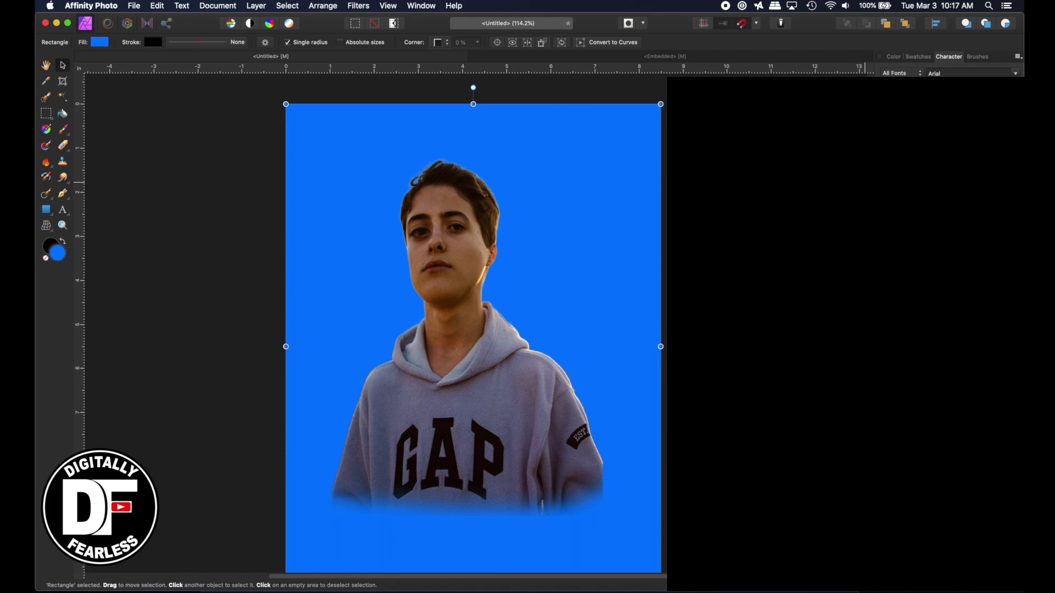
Edit the embedded portrait to enlarge the ear and return to the untitled document.
left_click(447, 230)
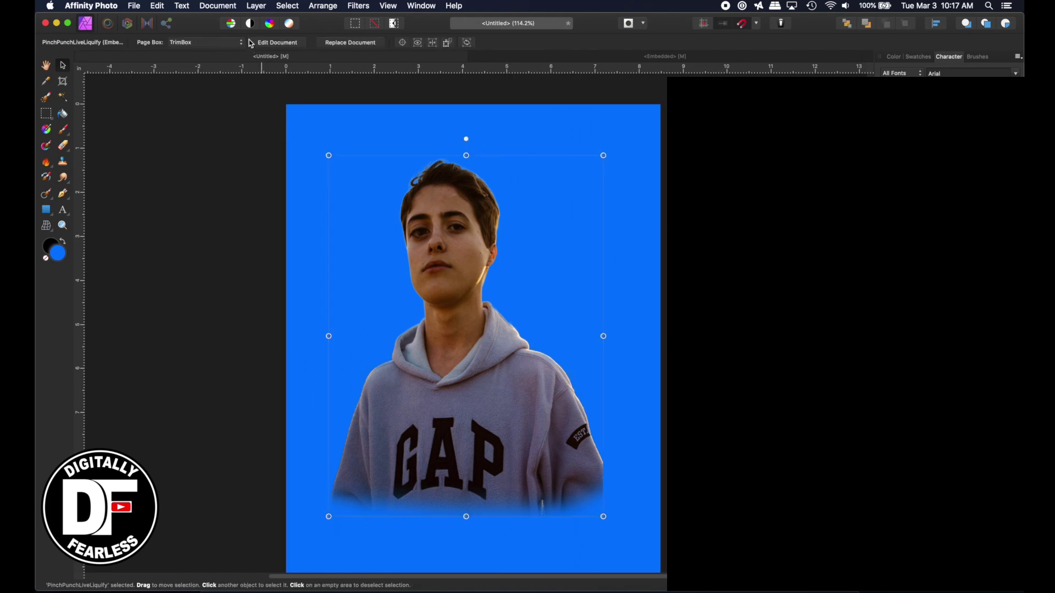
left_click(277, 43)
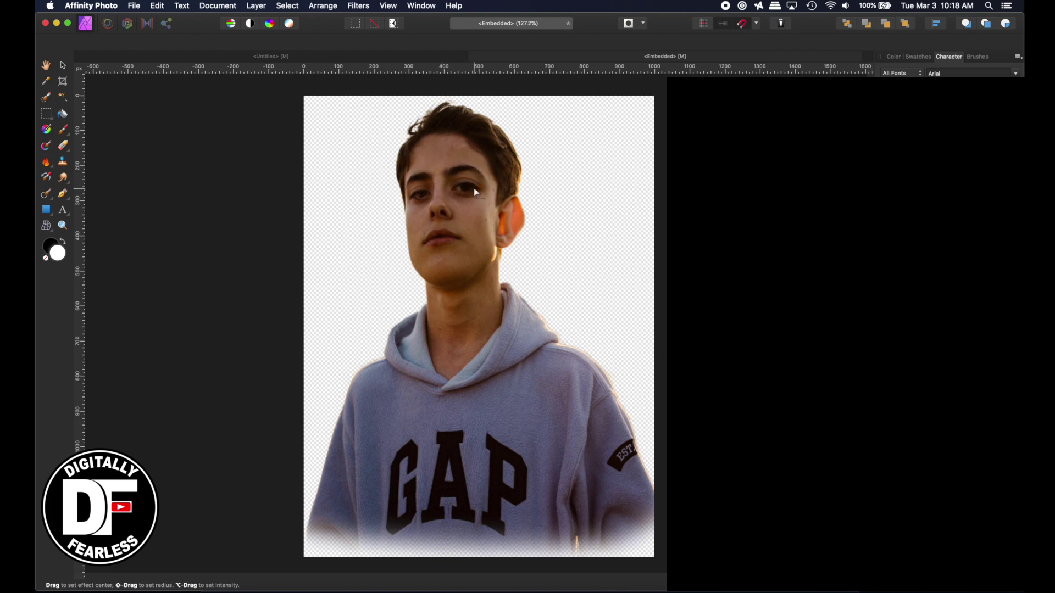
left_click(250, 58)
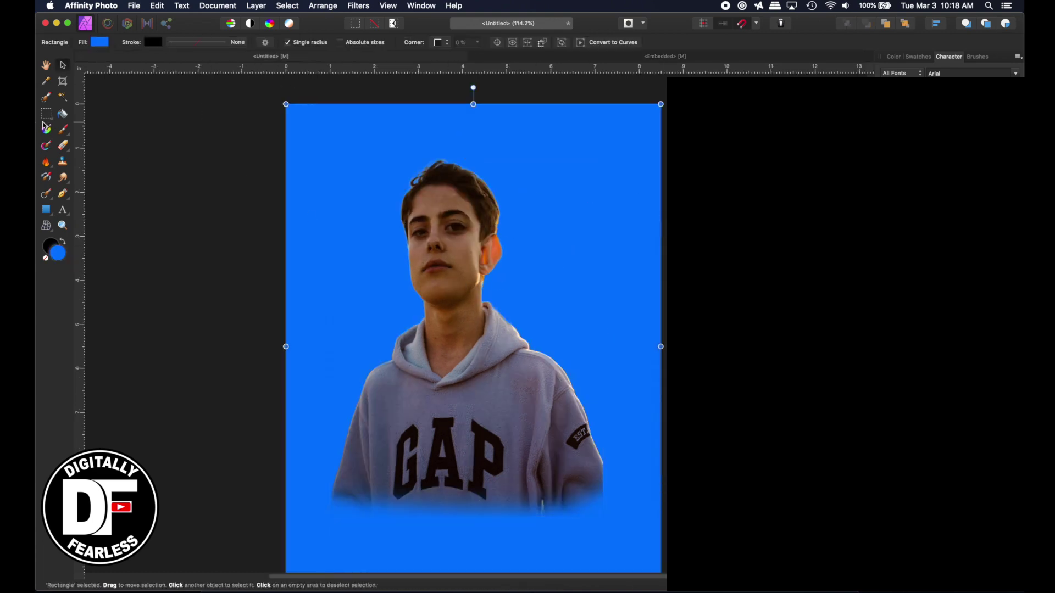
Close the untitled document without saving it.
left_click(46, 65)
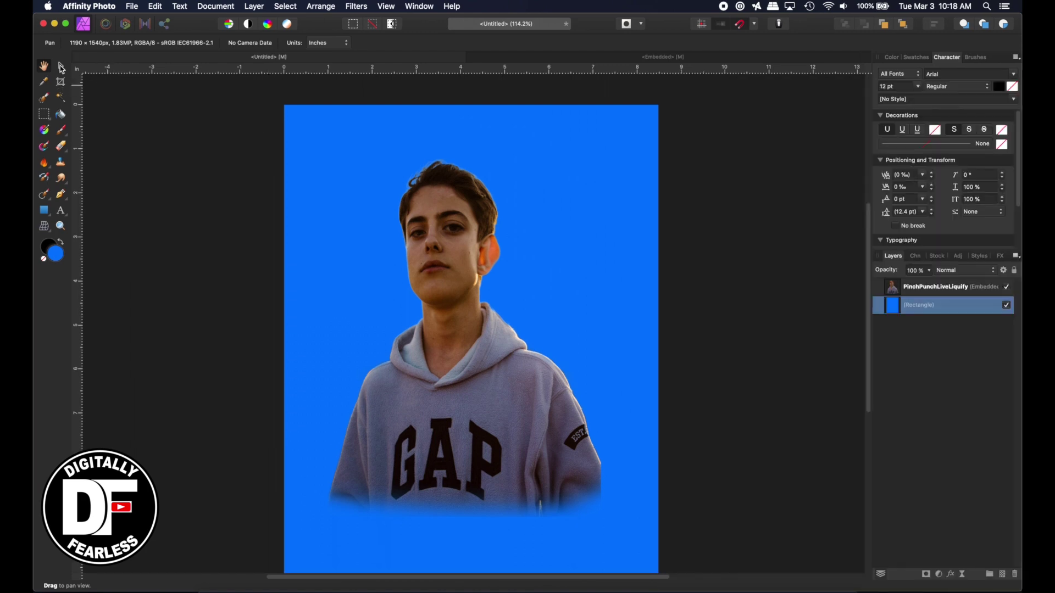
left_click(63, 66)
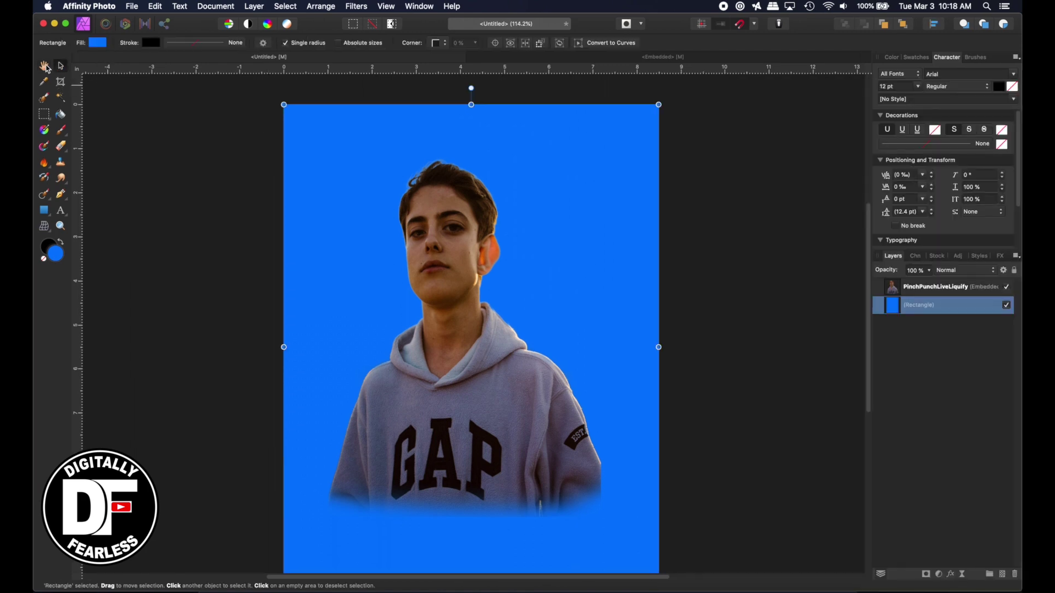
left_click(46, 65)
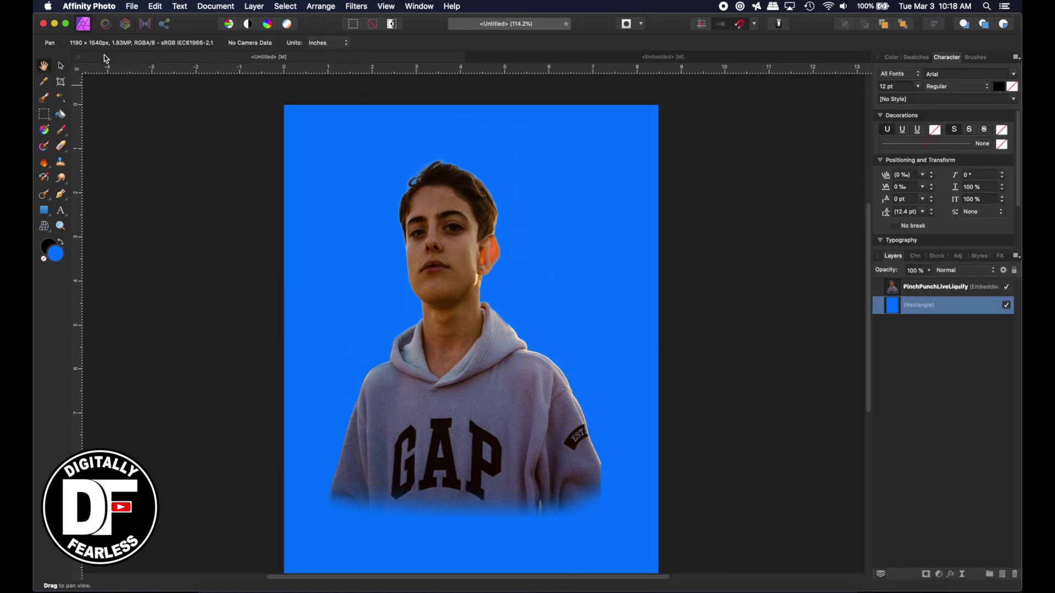
left_click(79, 57)
left_click(490, 205)
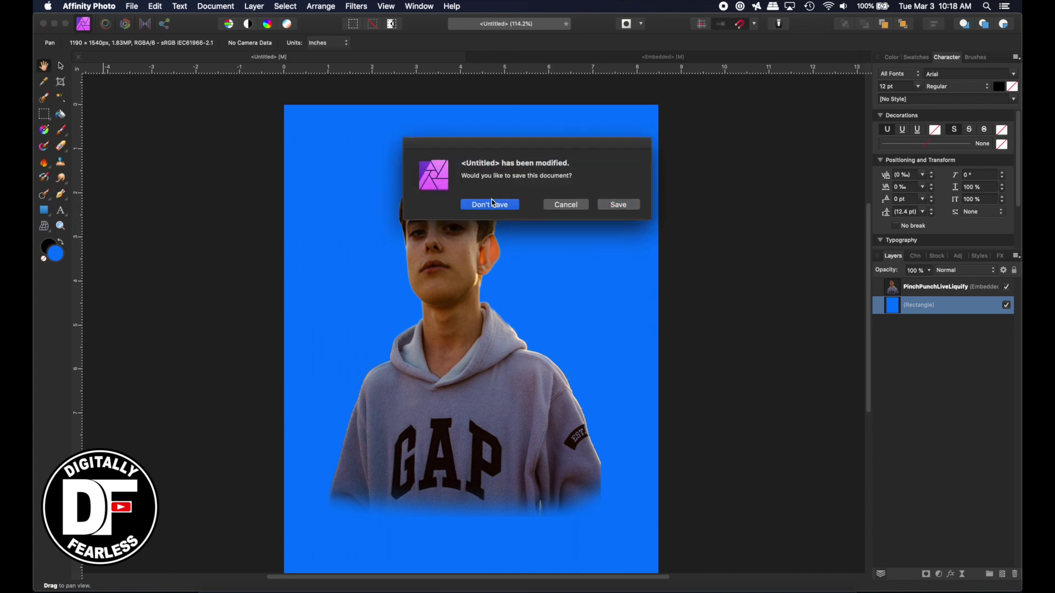
Open PinchPunchLiveLiquify.afphoto and make its hidden portrait layer visible.
left_click(132, 6)
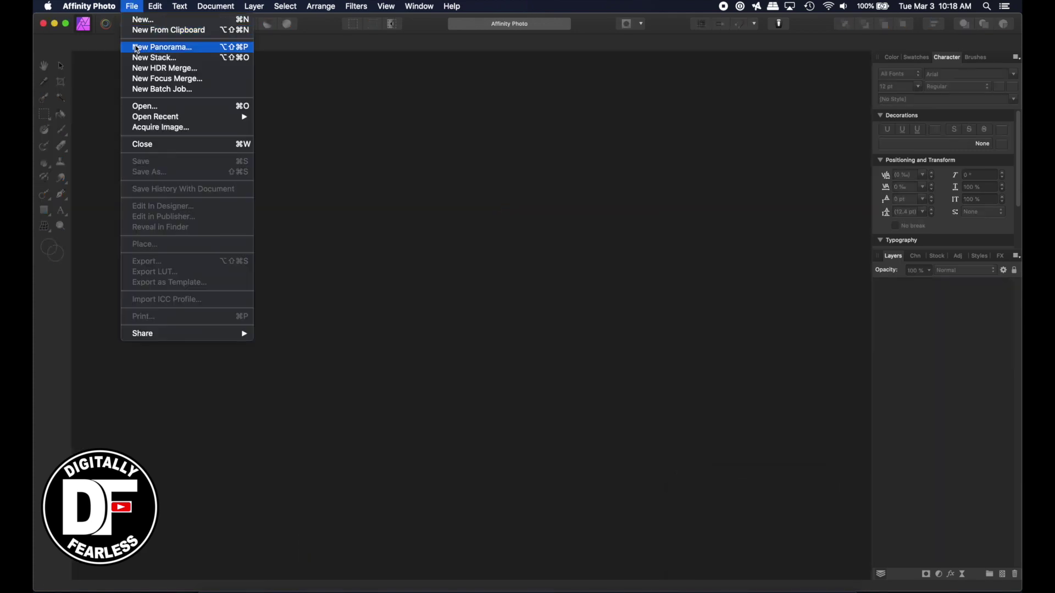
left_click(132, 107)
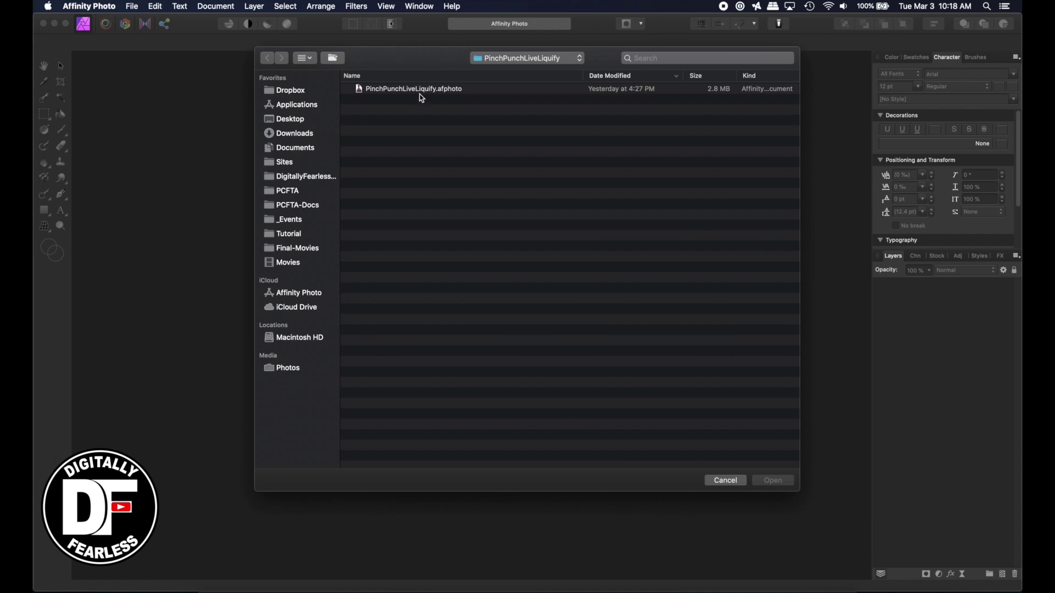
left_click(420, 90)
left_click(777, 481)
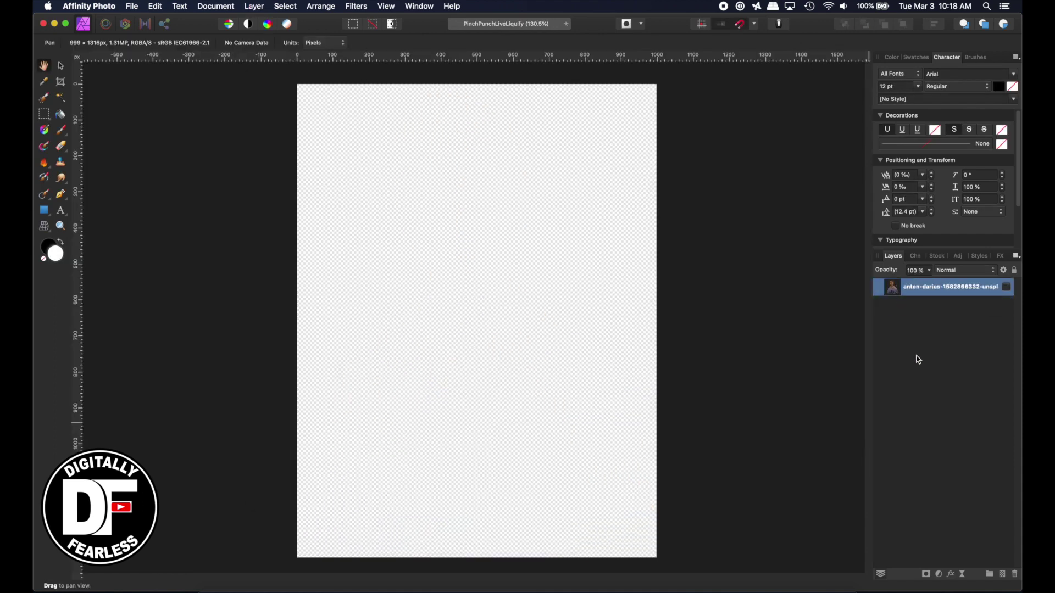
left_click(926, 391)
left_click(1008, 287)
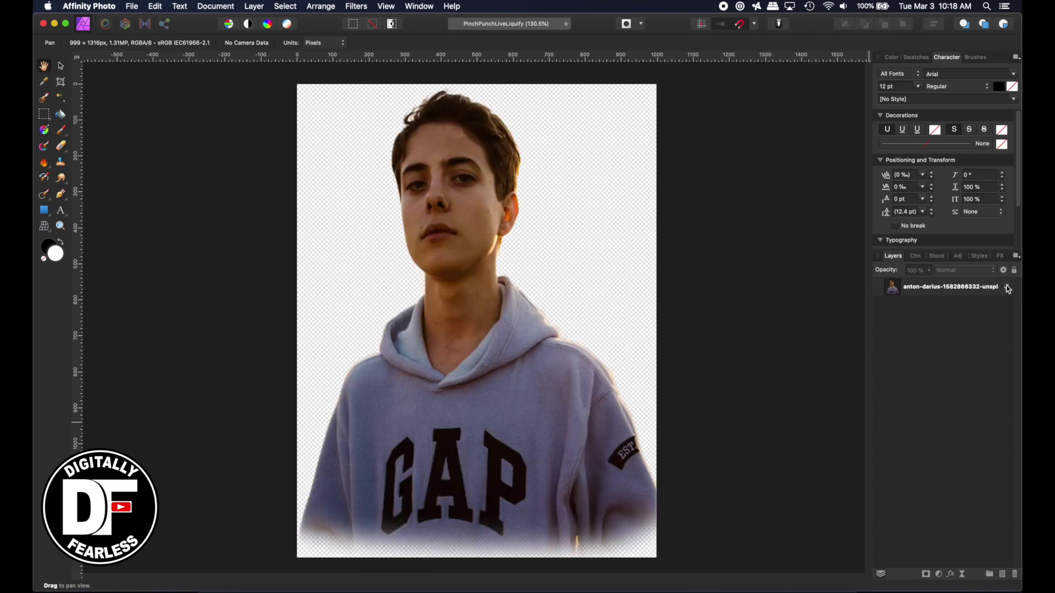
Duplicate the portrait layer and add a live Pinch / Punch filter to the copy.
left_click(890, 288)
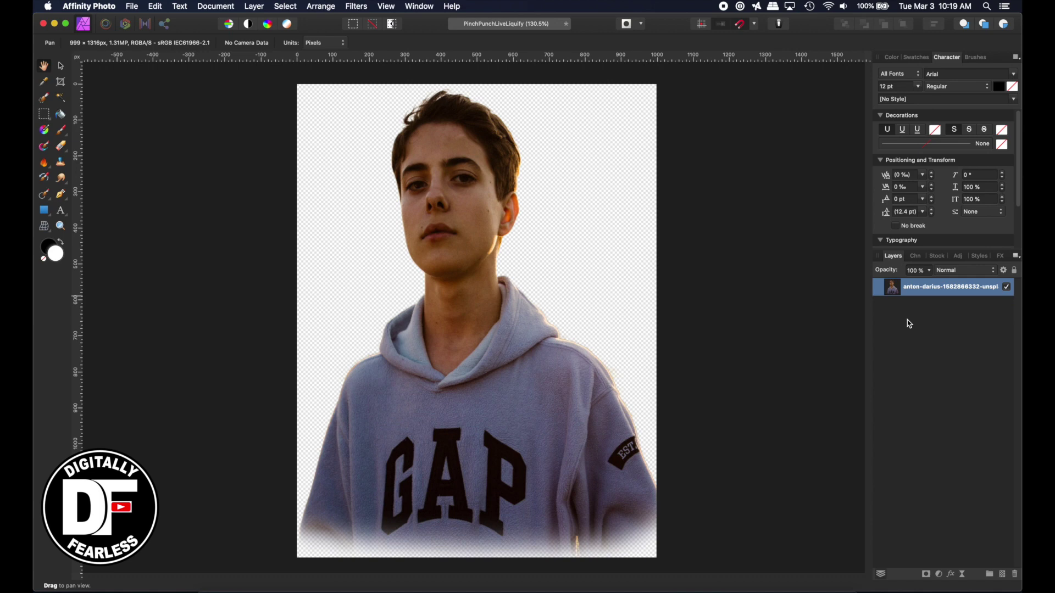
key("super+j")
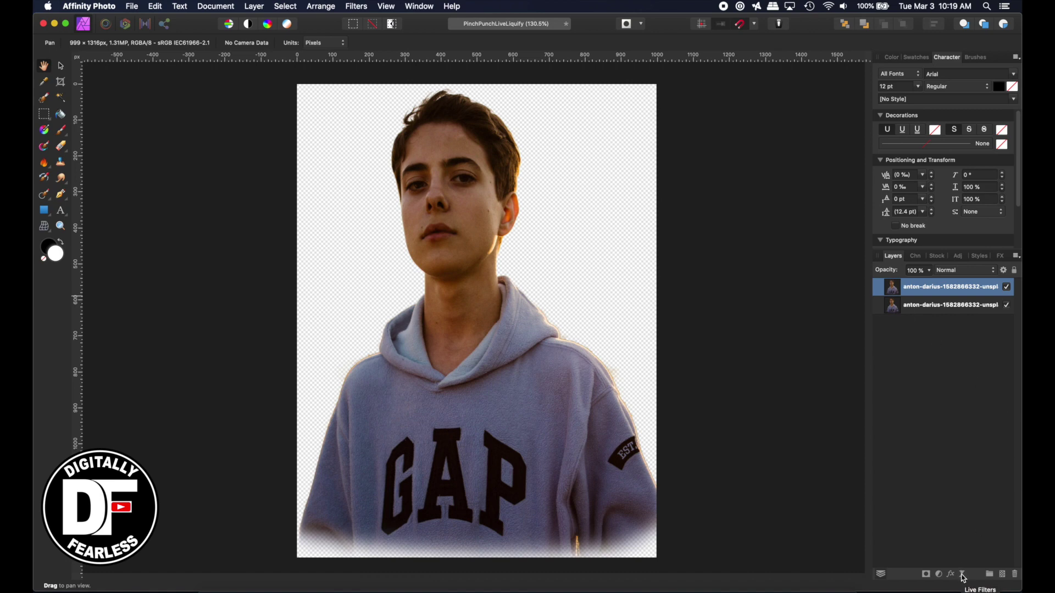
left_click(963, 575)
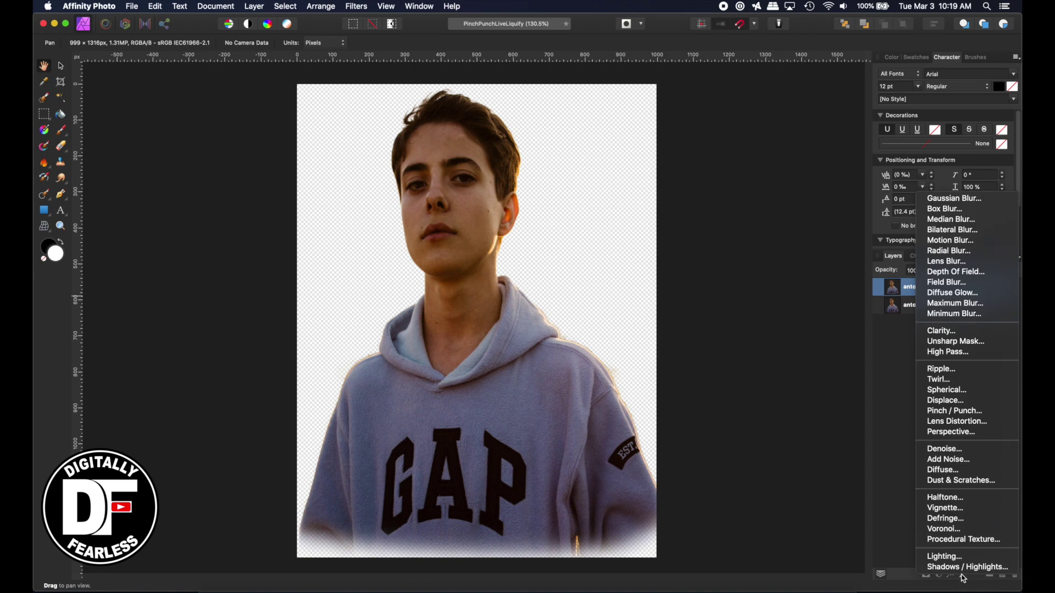
left_click(938, 416)
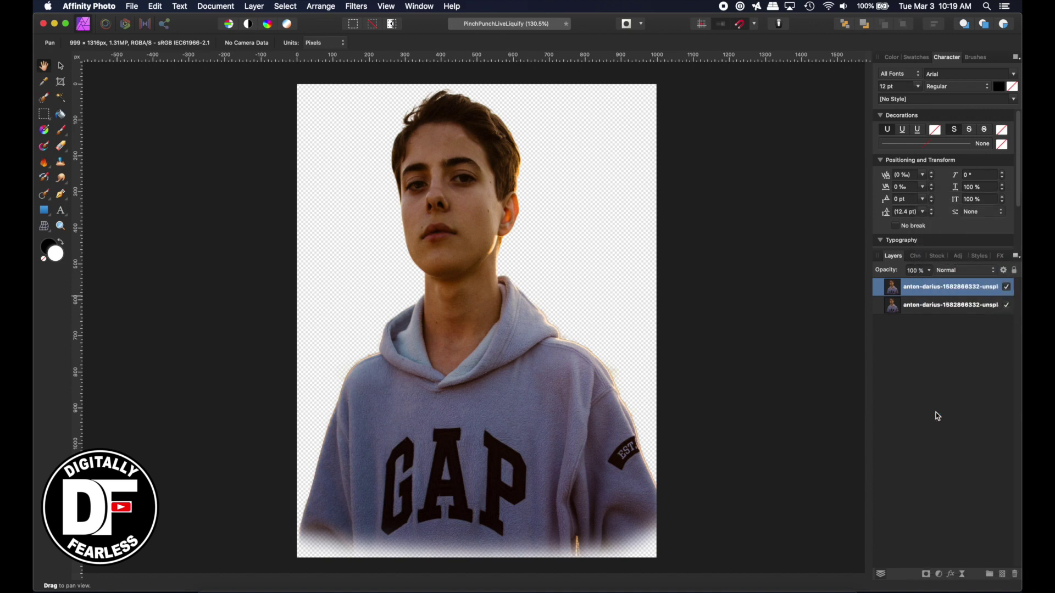
Set the live filter's Pinch / Punch to 100 and radius to 88.8 px, and position its effect centre near the eye.
left_click_drag(738, 482, 760, 407)
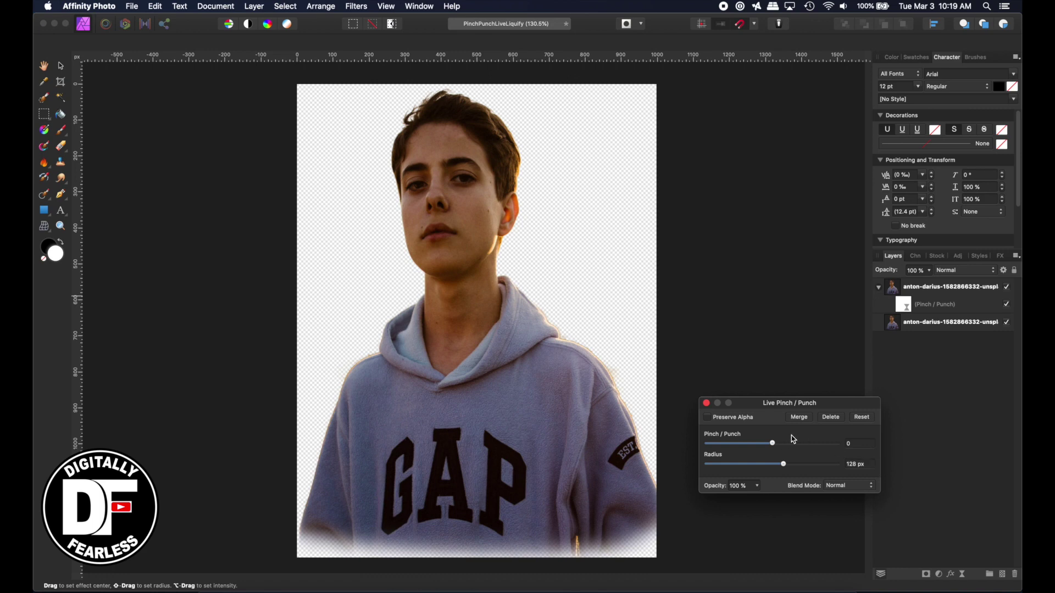
mouse_move(773, 443)
left_mouse_down()
mouse_move(794, 442)
mouse_move(776, 443)
left_mouse_up()
left_click_drag(783, 464, 876, 439)
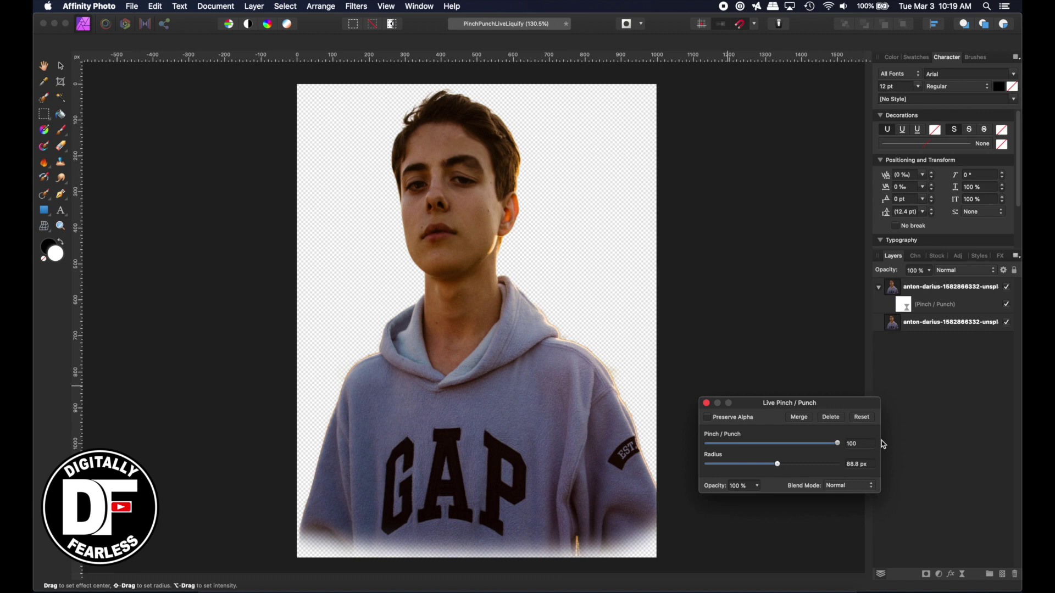
left_click_drag(465, 176, 476, 214)
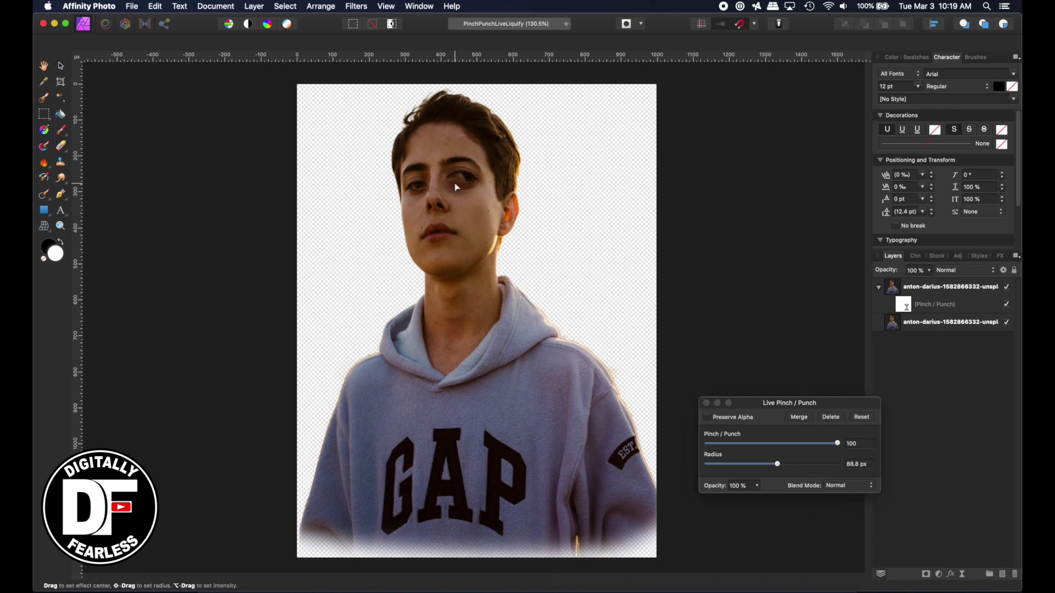
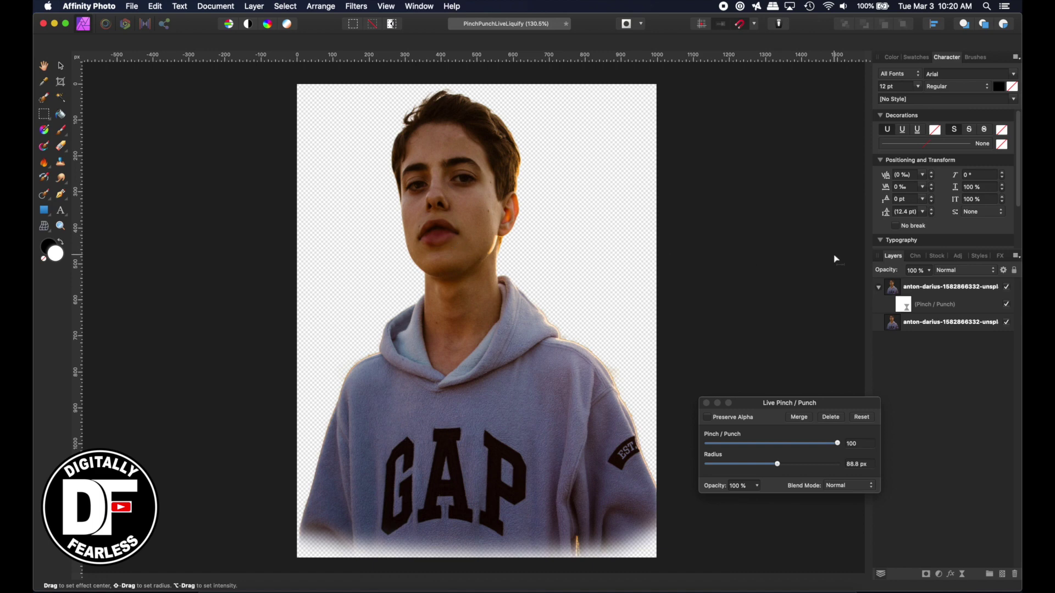
Close the first filter's settings and add a second live Pinch / Punch filter to the upper portrait layer.
left_click(708, 409)
left_click(707, 404)
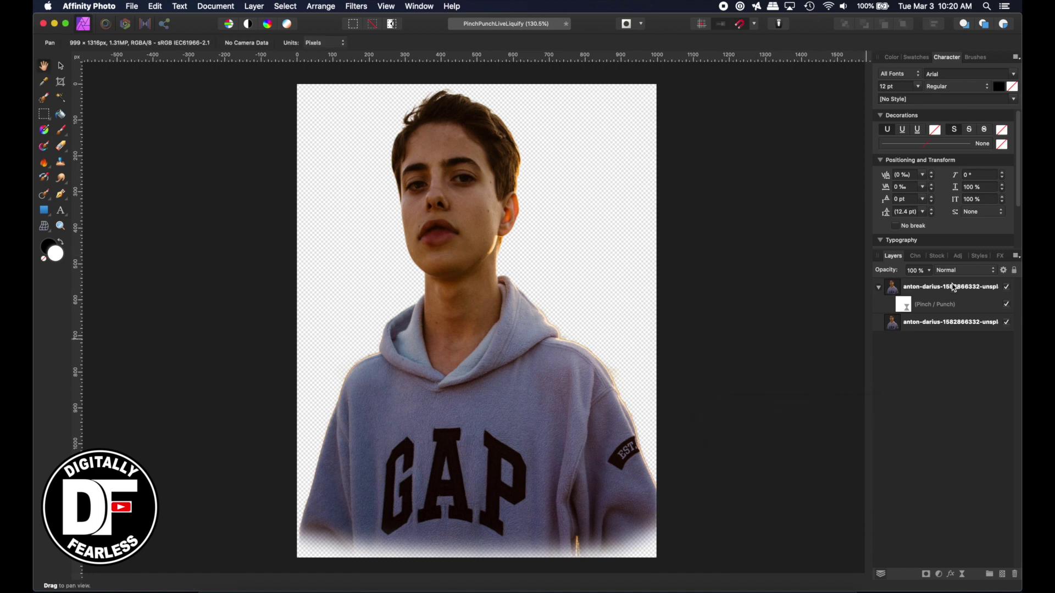
left_click(942, 291)
left_click(971, 484)
left_click(895, 290)
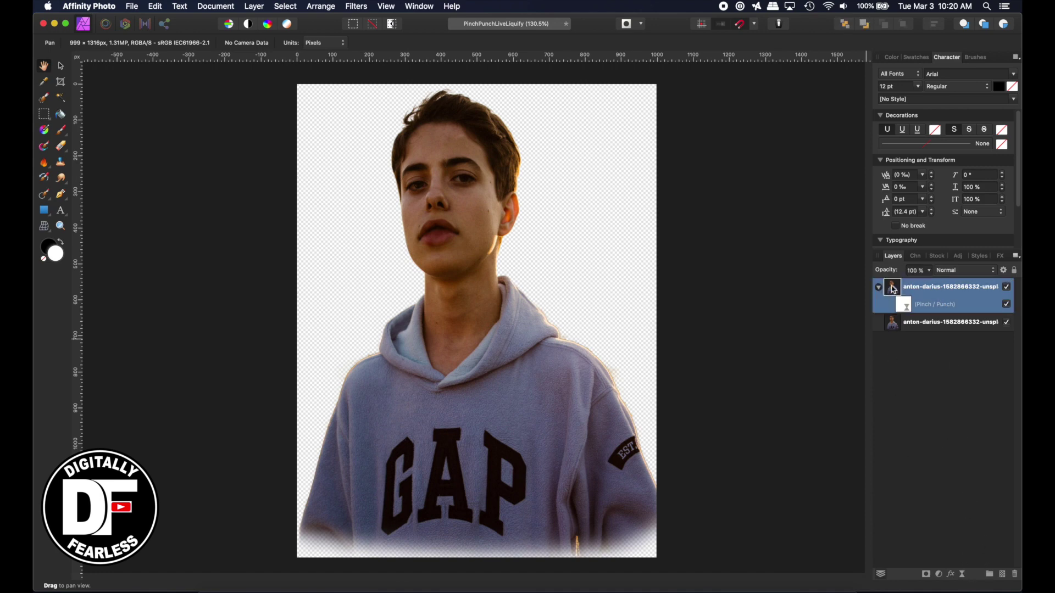
left_click(965, 575)
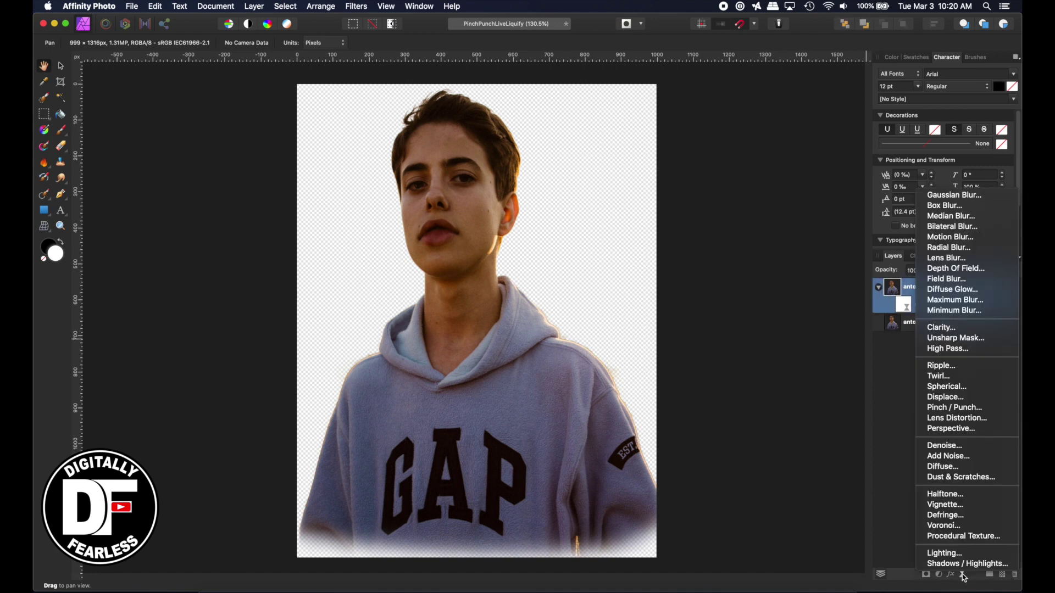
left_click(965, 408)
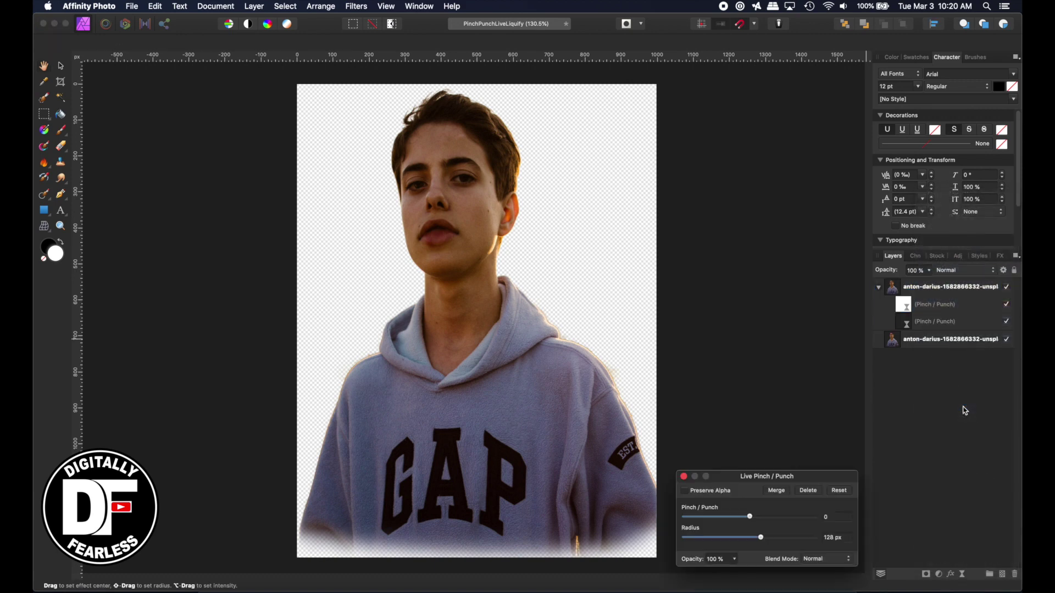
Rename the first Pinch / Punch filter, which enlarges the mouth, as Lips.
mouse_move(819, 517)
left_mouse_down()
mouse_move(799, 517)
mouse_move(820, 517)
left_mouse_up()
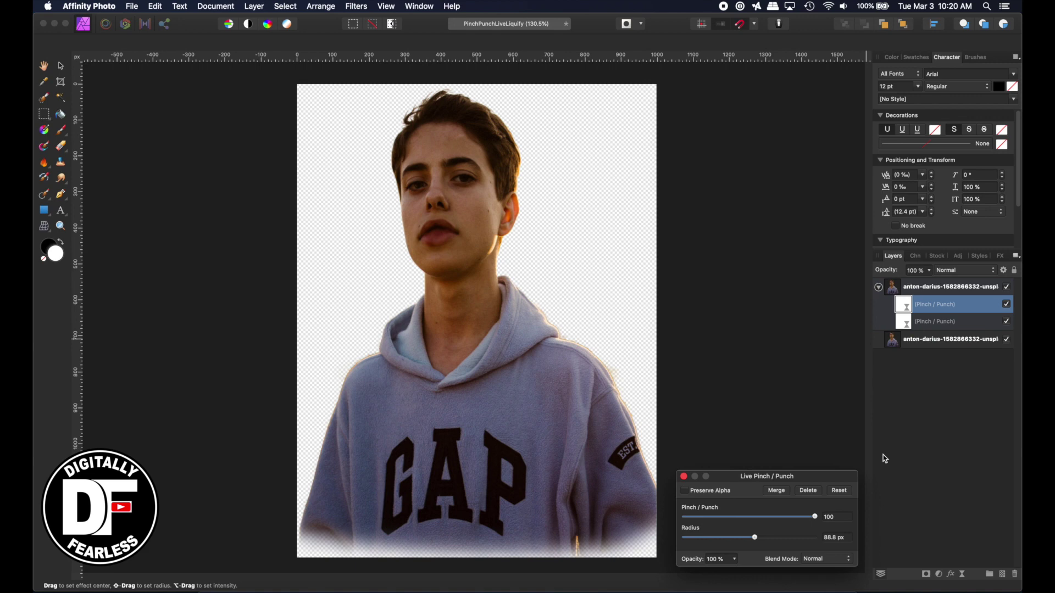
double_click(932, 307)
type("Lips")
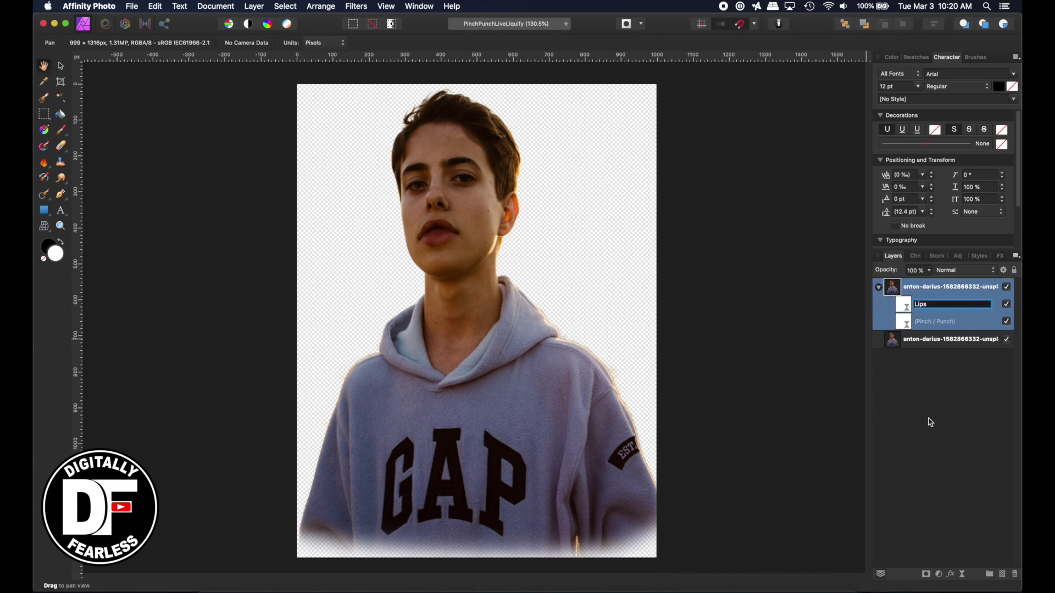
left_click(931, 422)
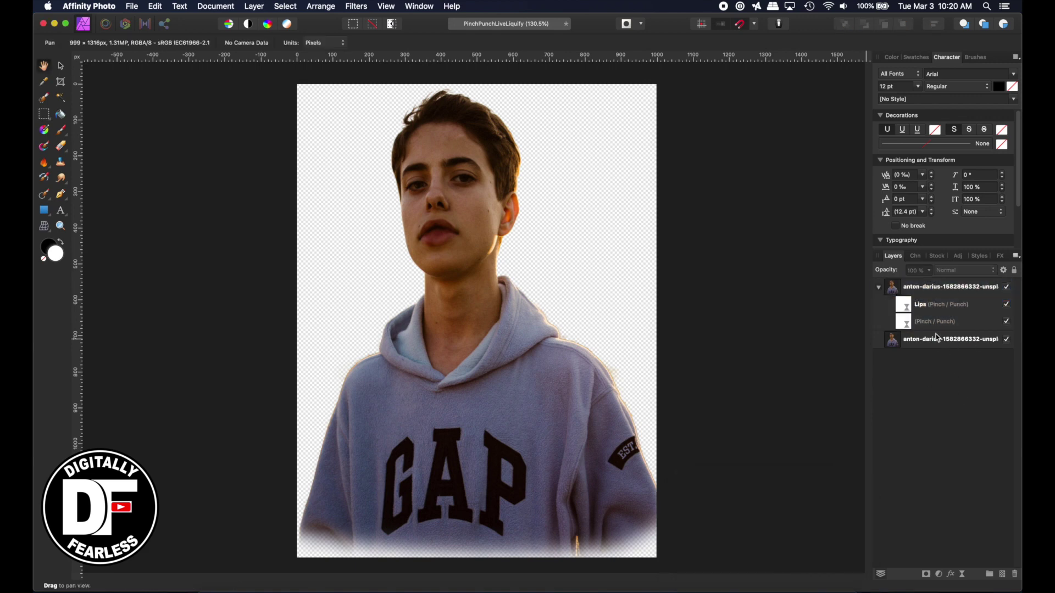
Set the second filter's Pinch / Punch to 100 and radius to 185.5 px, with its effect centre on the hair.
left_click(908, 324)
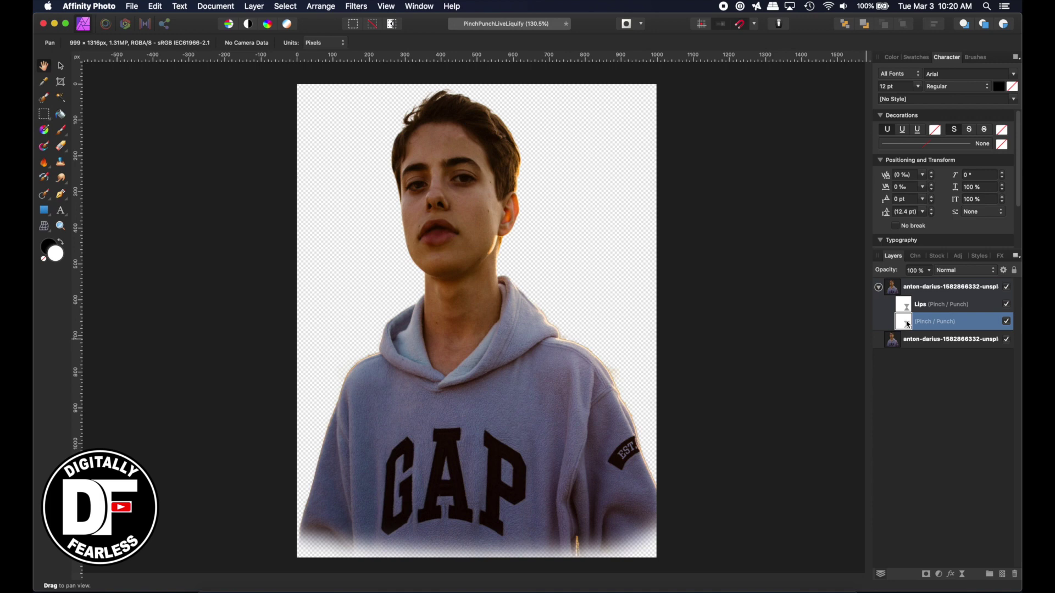
left_click(905, 326)
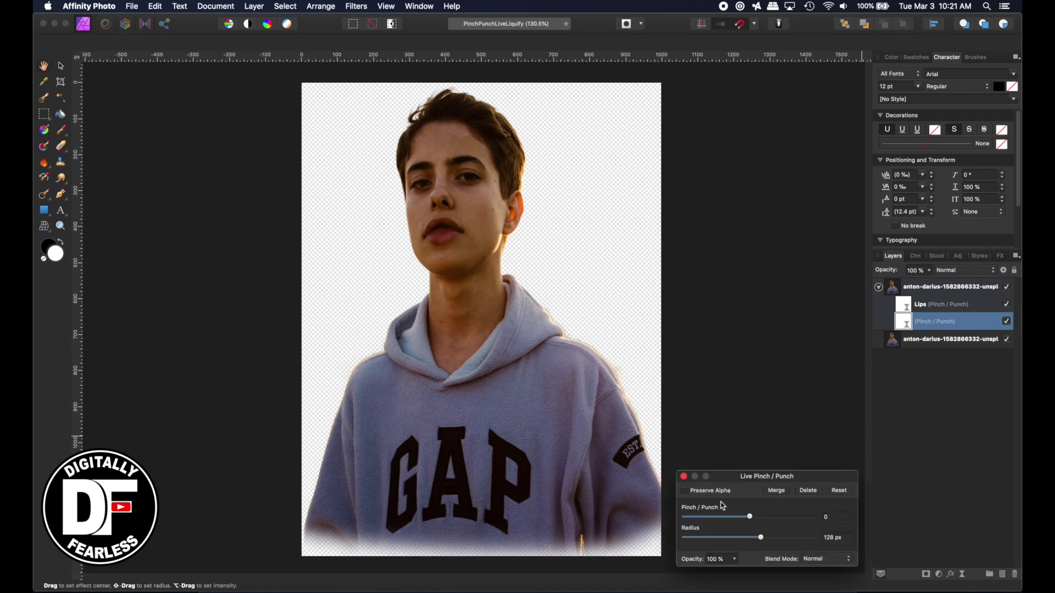
left_click_drag(730, 477, 746, 218)
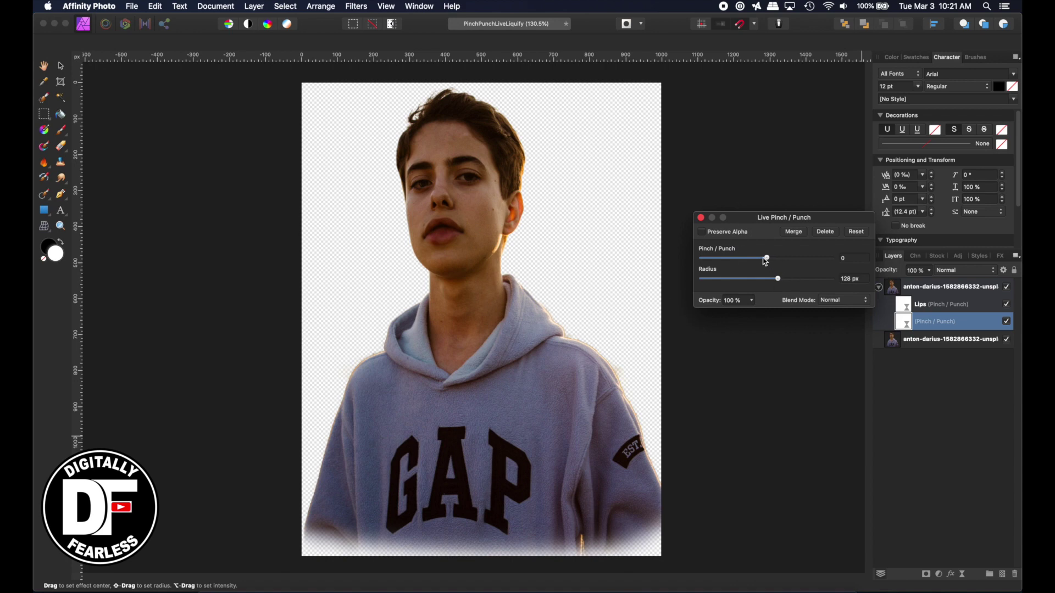
left_click_drag(767, 257, 853, 266)
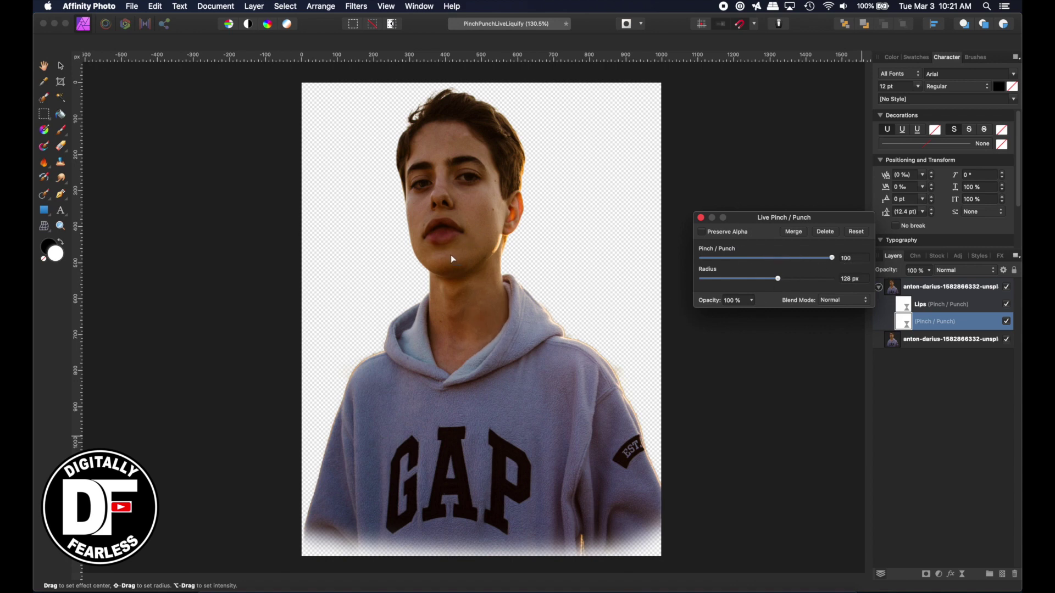
left_click_drag(453, 258, 495, 118)
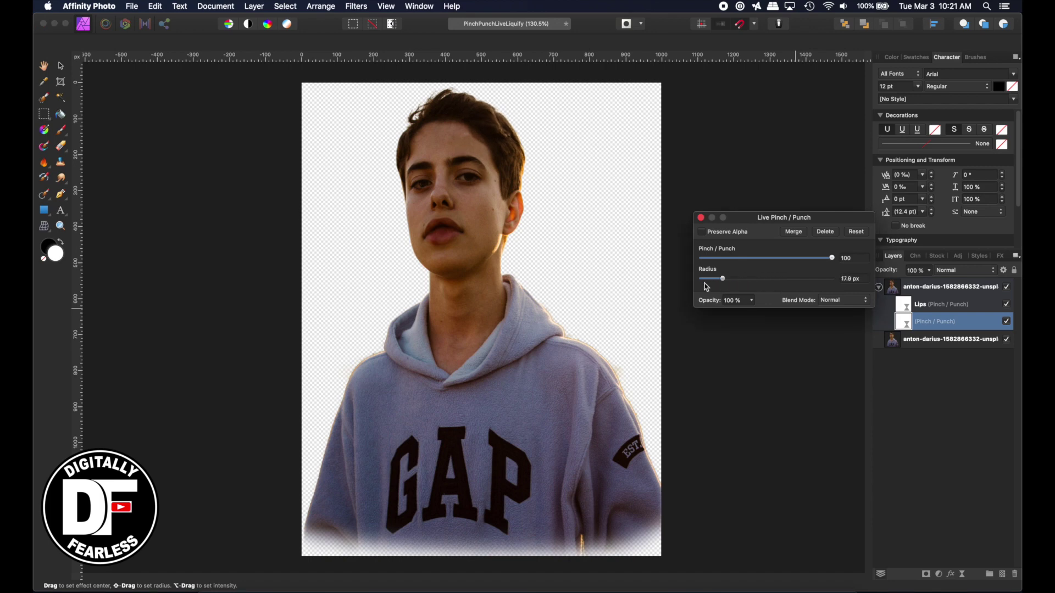
mouse_move(778, 279)
left_mouse_down()
mouse_move(737, 278)
mouse_move(852, 281)
mouse_move(771, 288)
mouse_move(787, 286)
left_mouse_up()
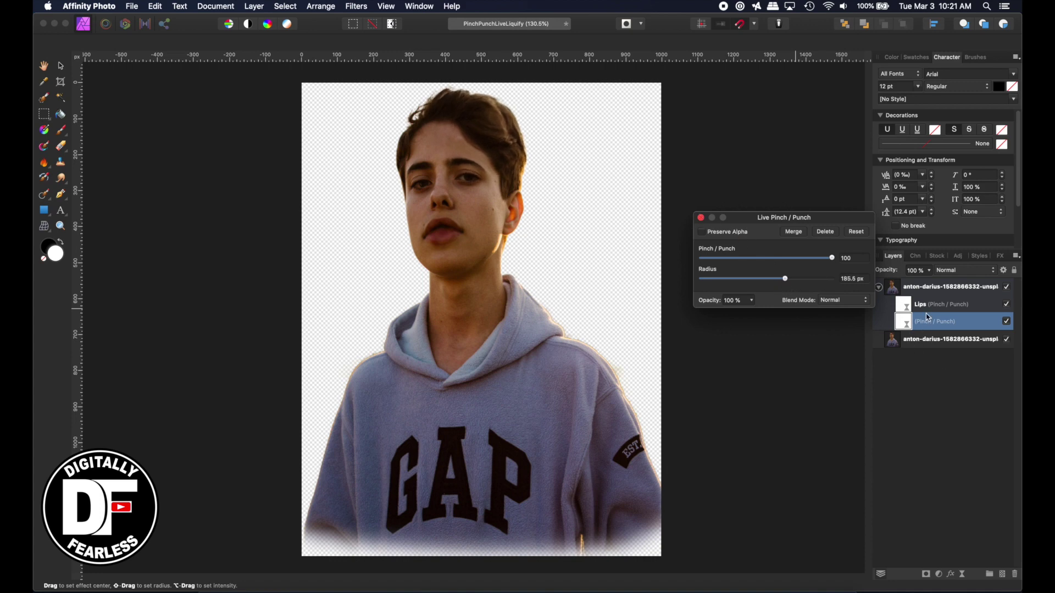
Rename the second Pinch / Punch filter as Hair.
left_click(928, 317)
double_click(932, 324)
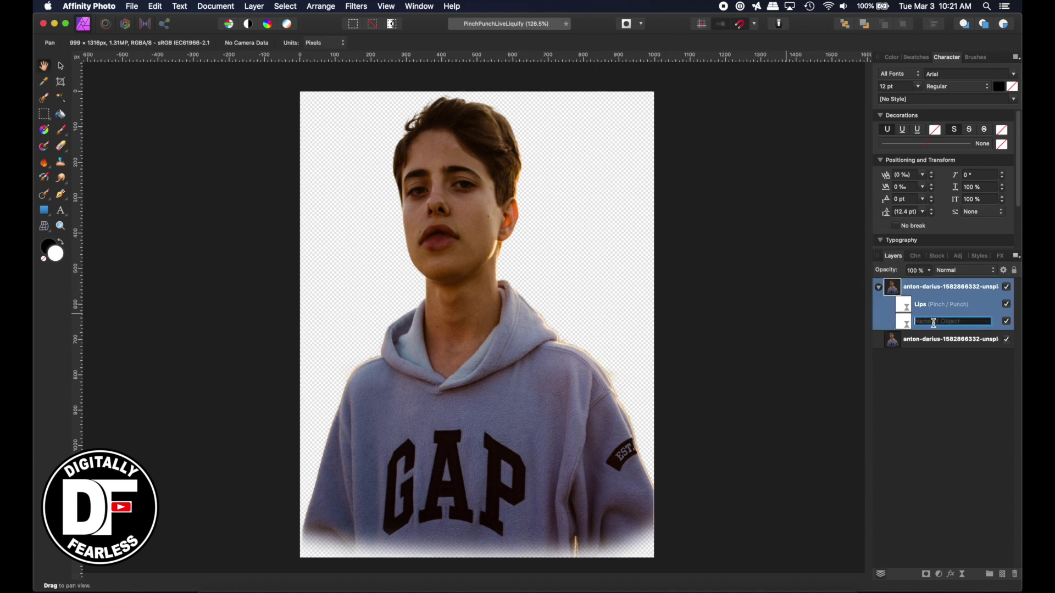
type("Hair")
left_click(947, 438)
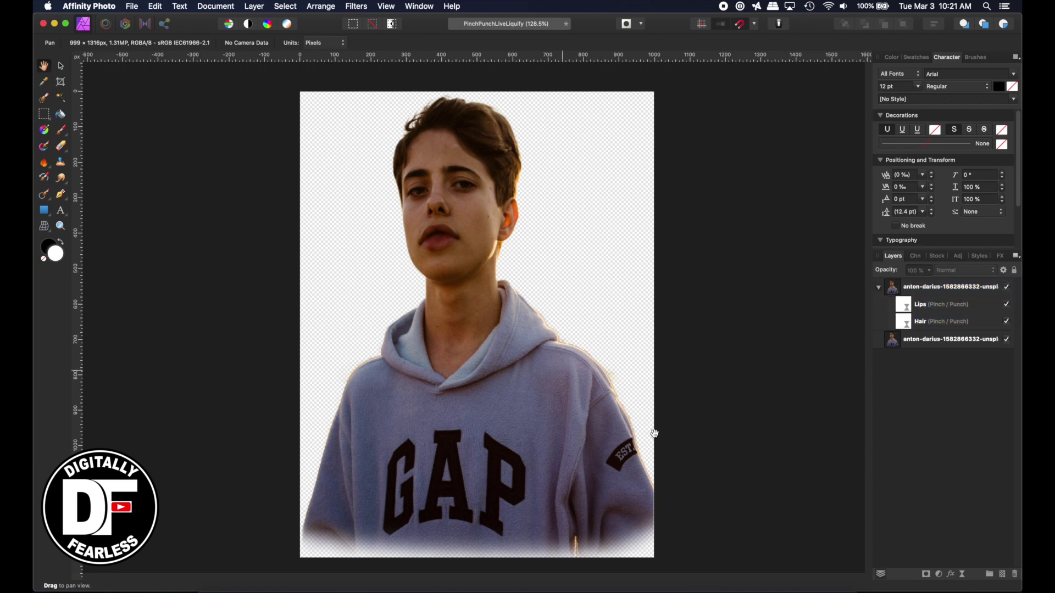
Add a third live Pinch / Punch filter to the upper portrait layer, centre it on the left eye in the image, and set Pinch / Punch to about 82.
left_click(913, 290)
left_click(964, 574)
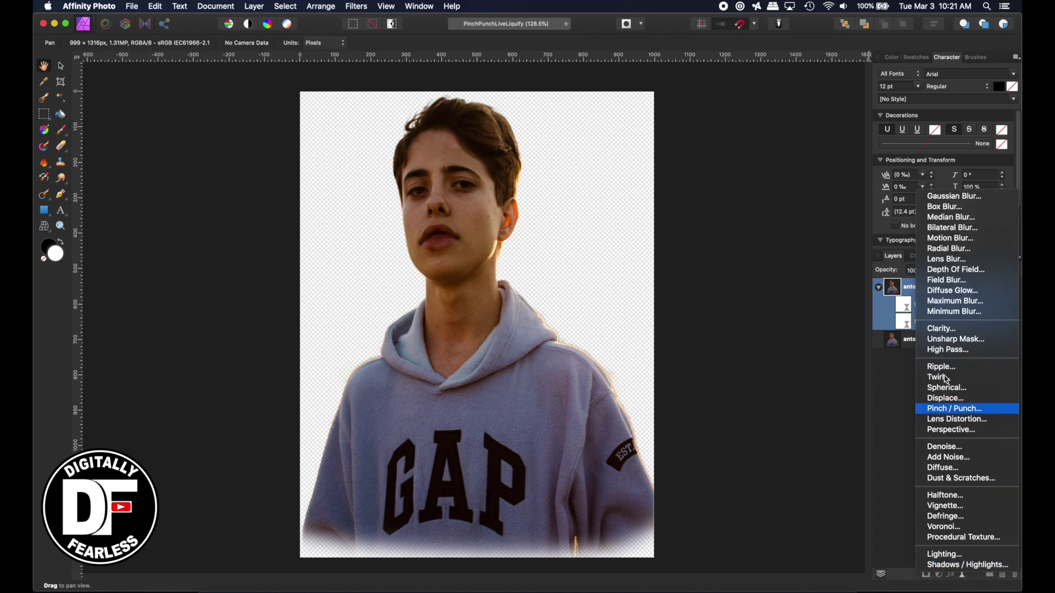
left_click(947, 409)
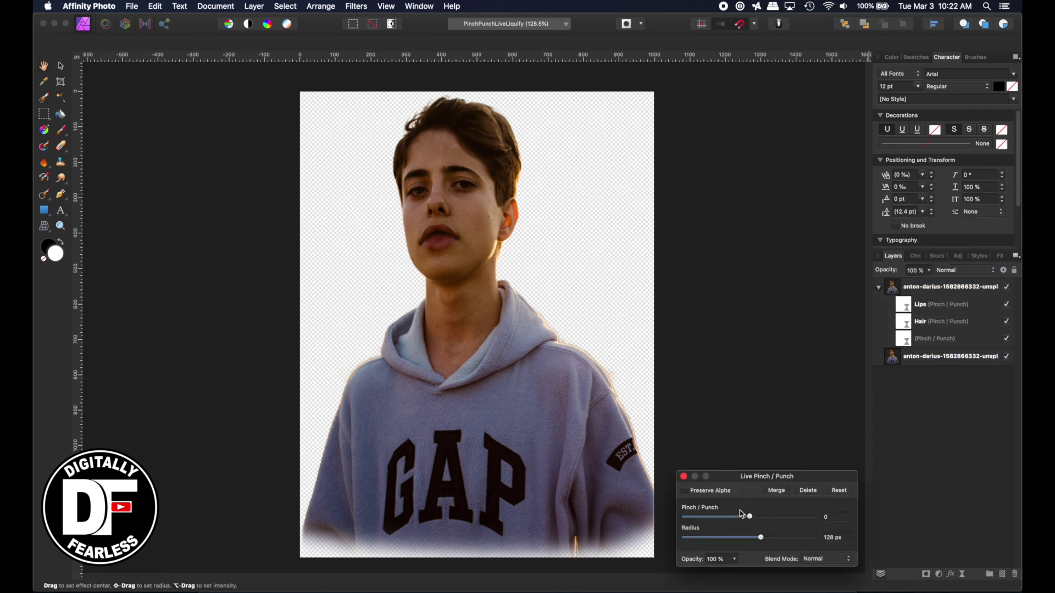
left_click_drag(756, 526, 785, 505)
mouse_move(413, 179)
left_mouse_down()
mouse_move(408, 121)
mouse_move(414, 205)
mouse_move(419, 190)
left_mouse_up()
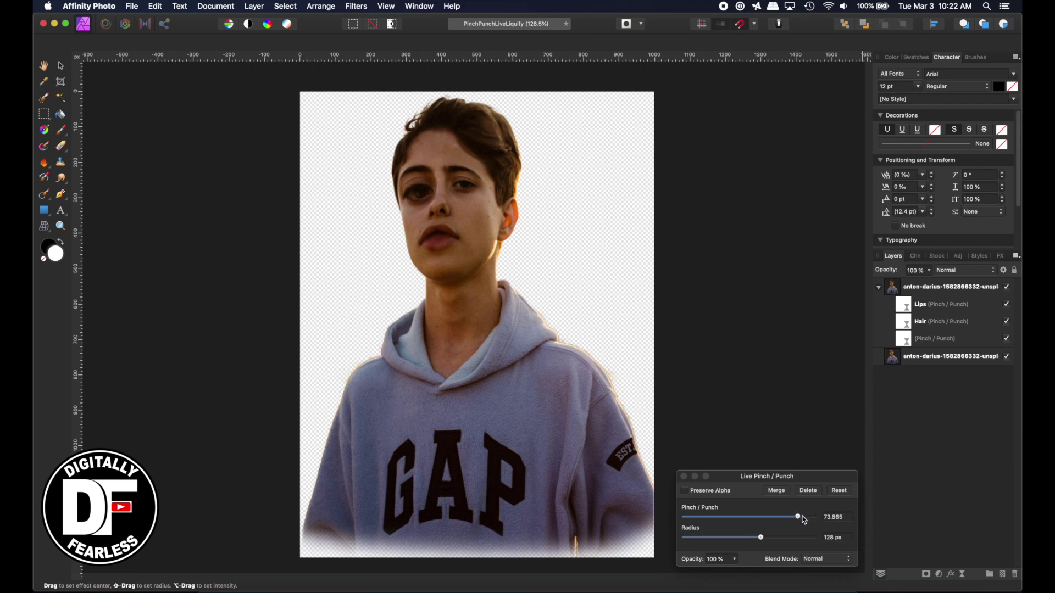
left_click_drag(804, 520, 764, 518)
left_click_drag(802, 483, 805, 484)
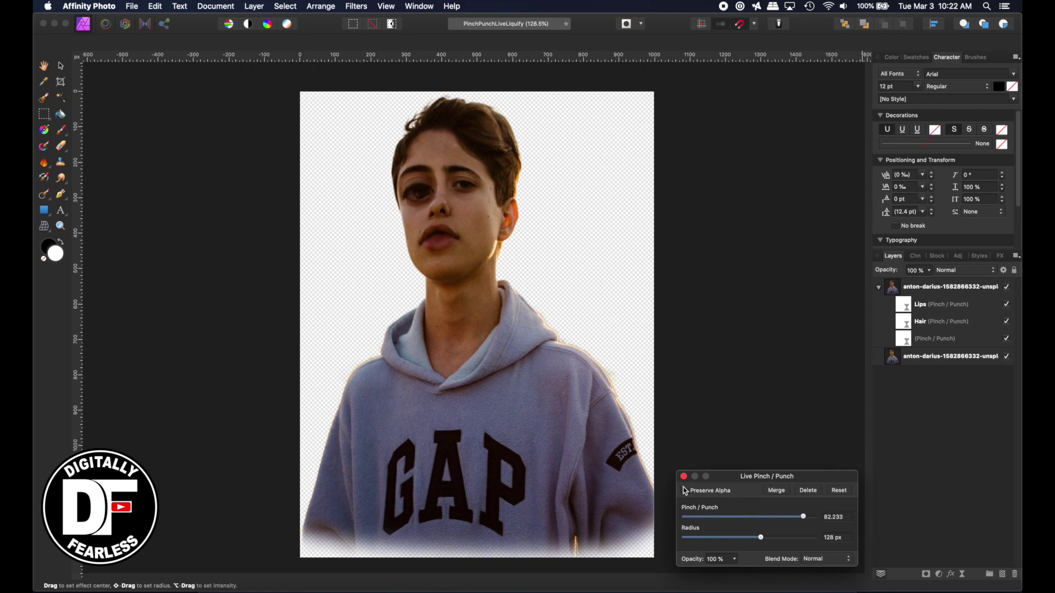
left_click(684, 478)
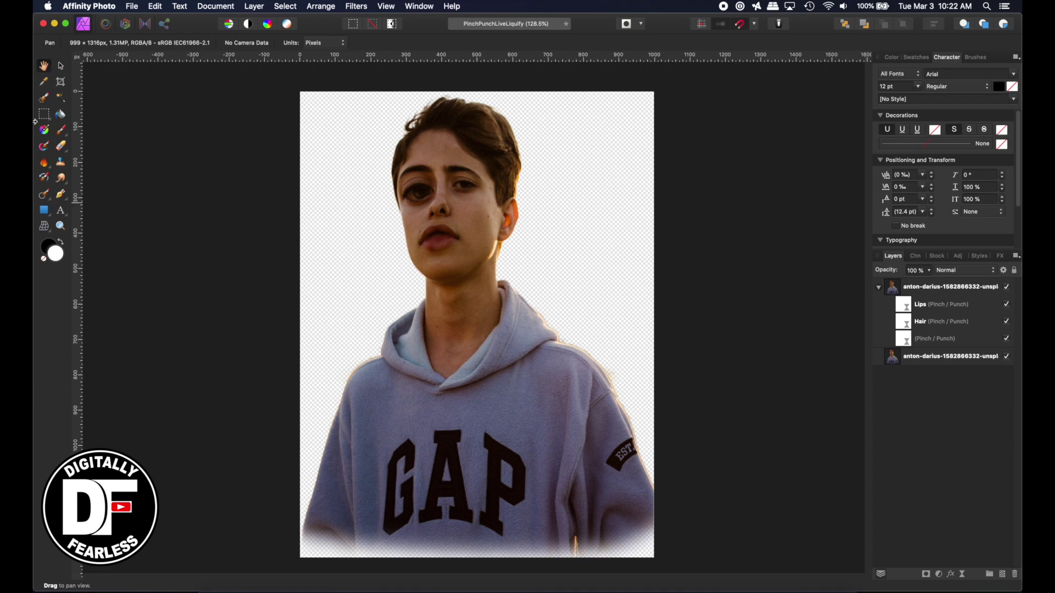
Save the distorted portrait document and close it.
left_click(132, 5)
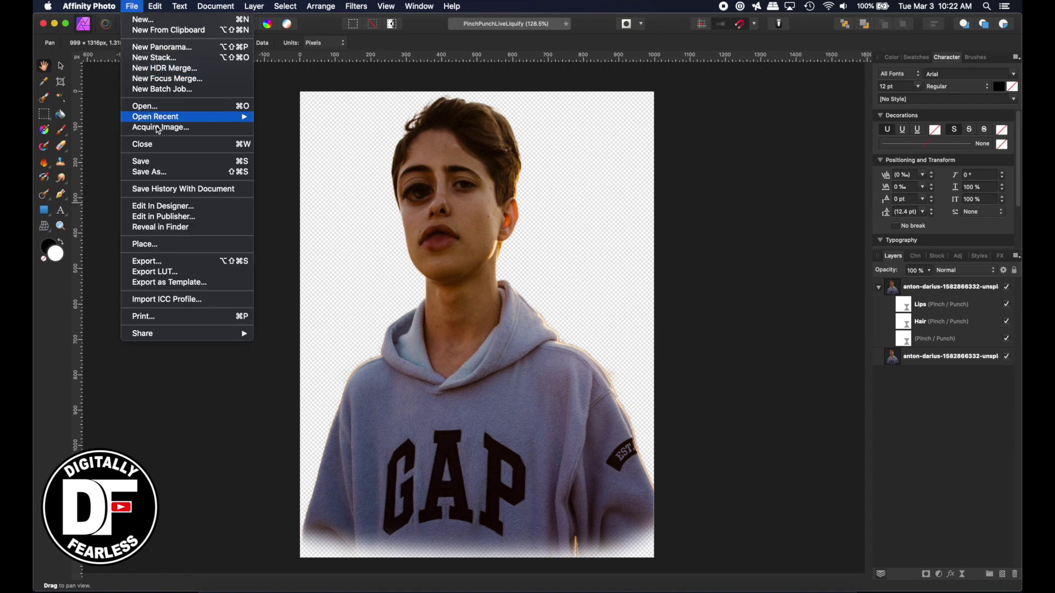
left_click(161, 164)
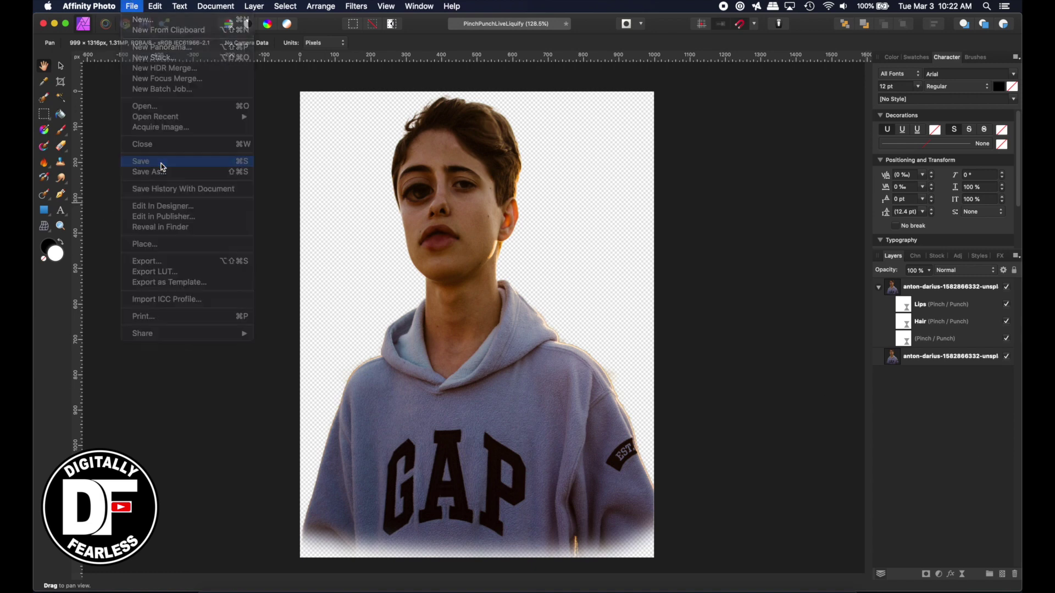
left_click(63, 70)
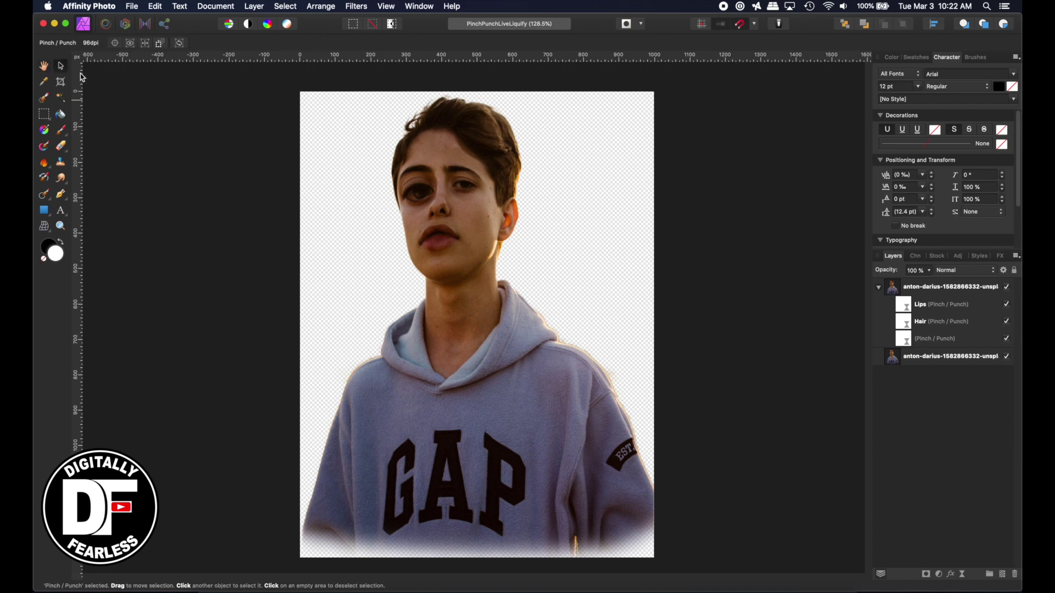
left_click(199, 151)
left_click(134, 7)
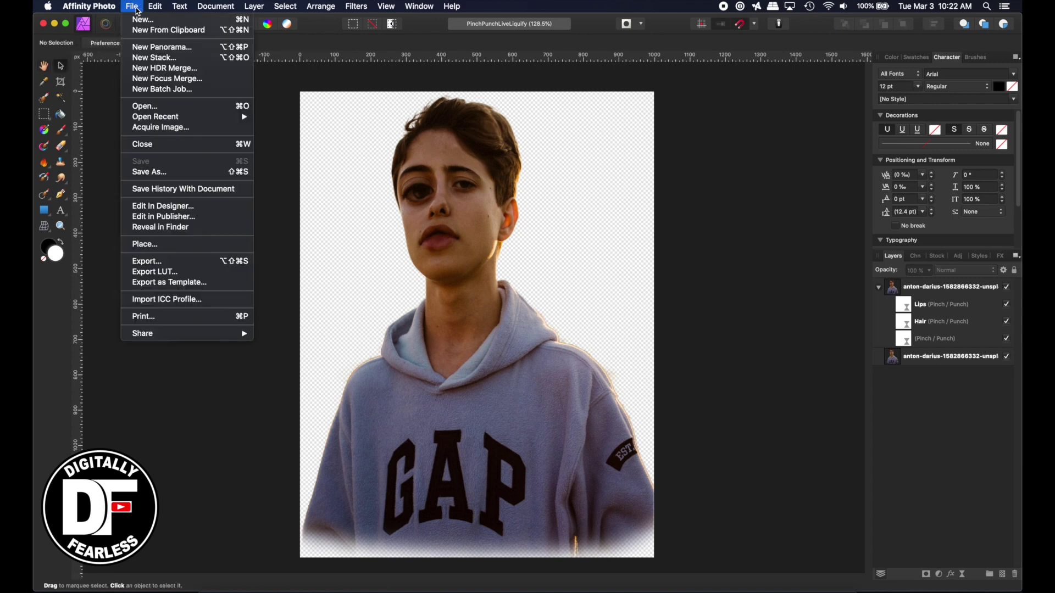
left_click(151, 144)
Create a new portrait Letter document, 8.5 × 11 in, at 150 DPI.
left_click(132, 6)
left_click(152, 21)
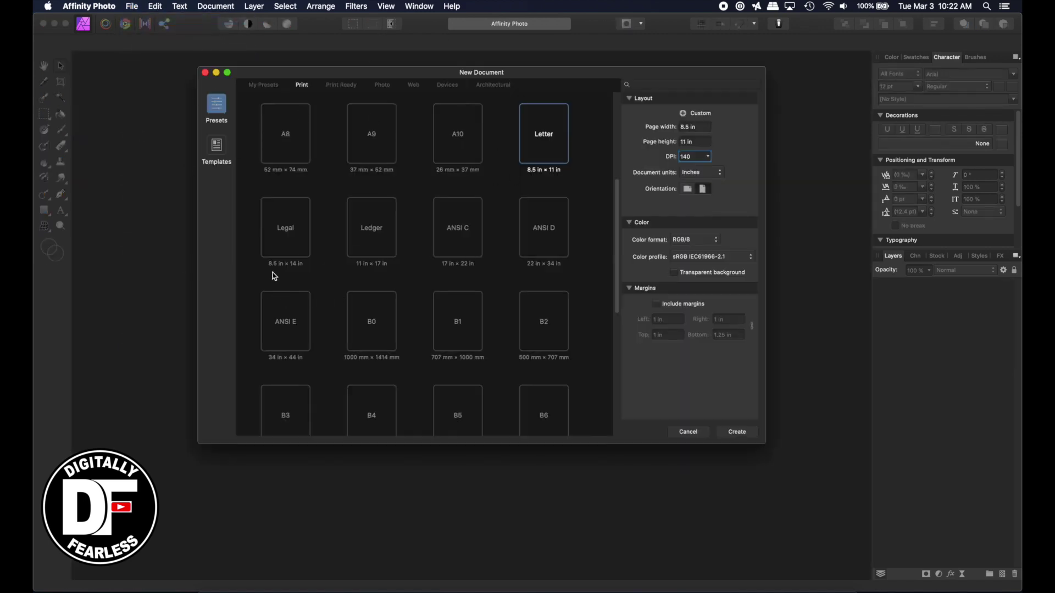
scroll(493, 232, "down", 5)
scroll(505, 230, "down", 7)
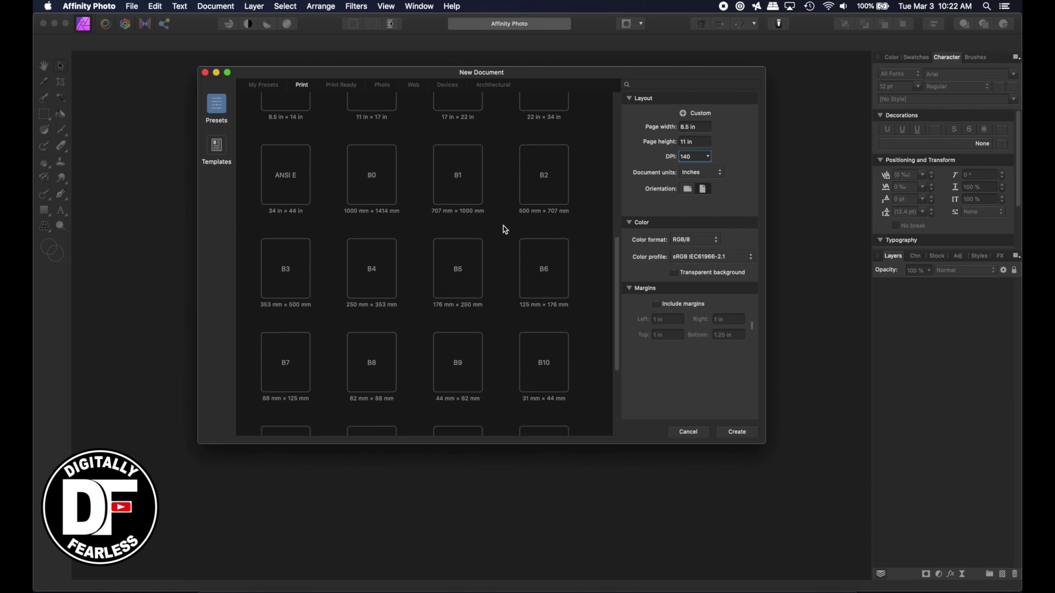
scroll(505, 230, "up", 12)
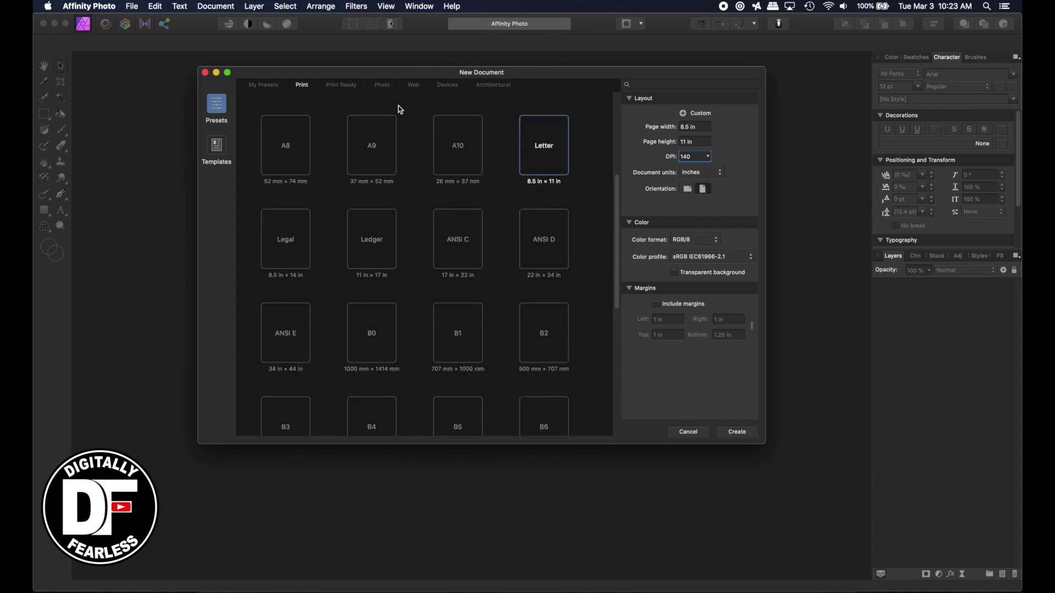
left_click(536, 135)
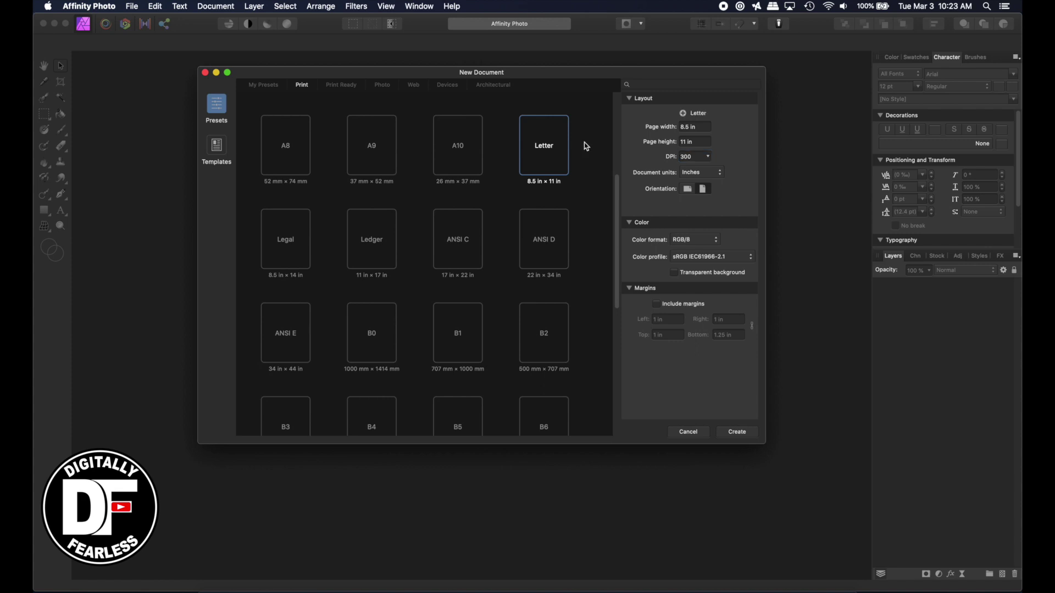
left_click(706, 159)
type("1")
left_click(742, 433)
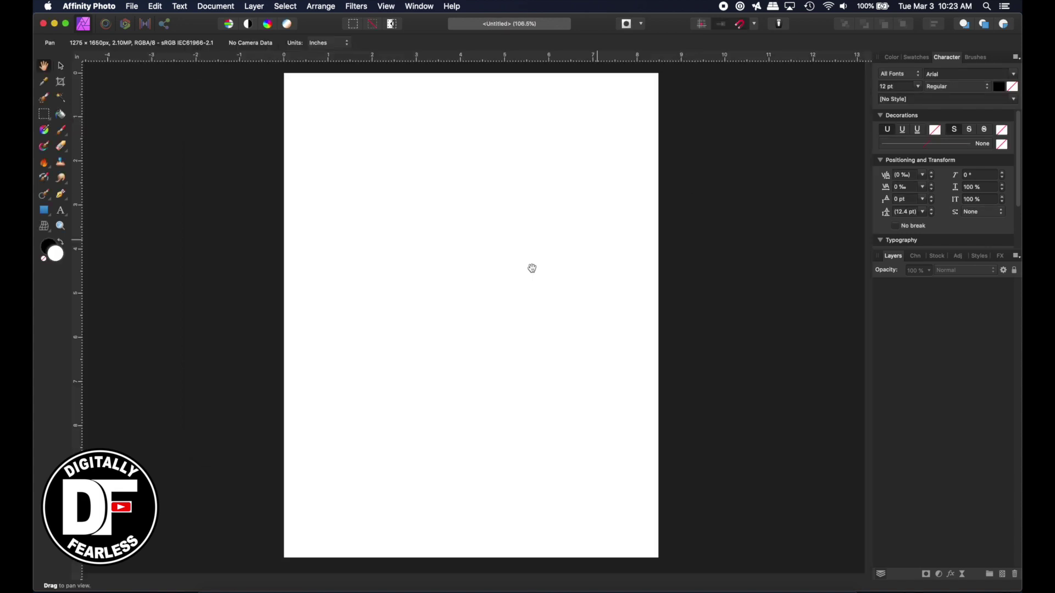
Add a pixel layer and fill it with a vertical linear gradient running from the page's top edge down about 5.5 in.
left_click(46, 131)
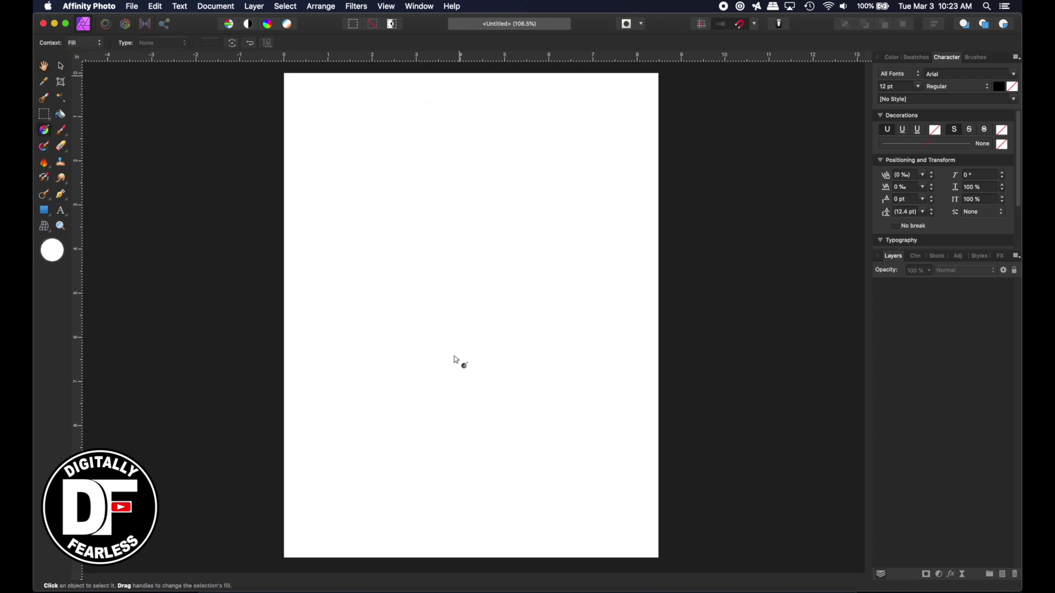
left_click(1003, 574)
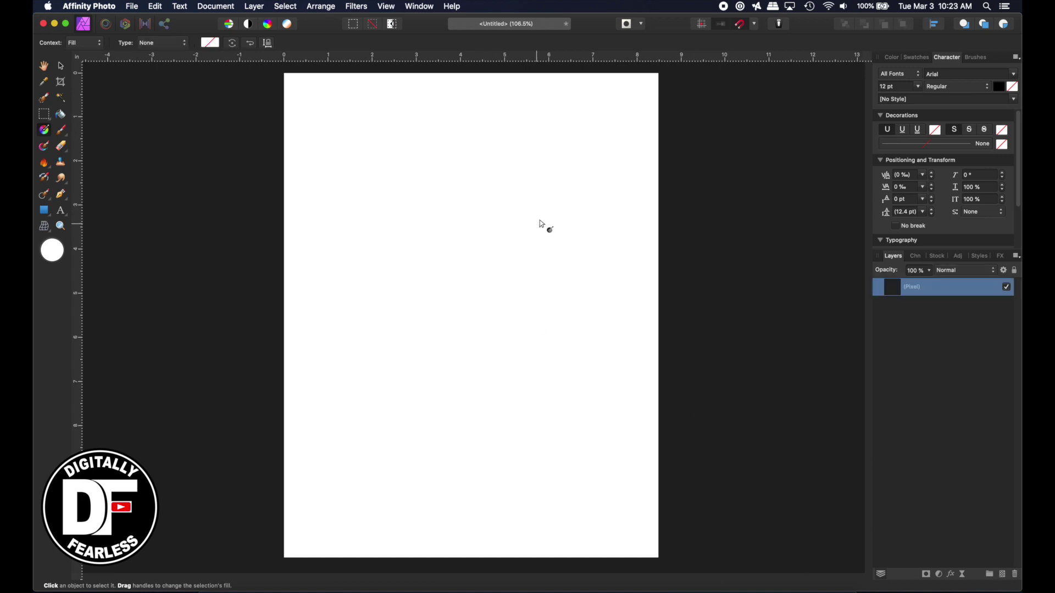
left_click_drag(461, 73, 462, 316)
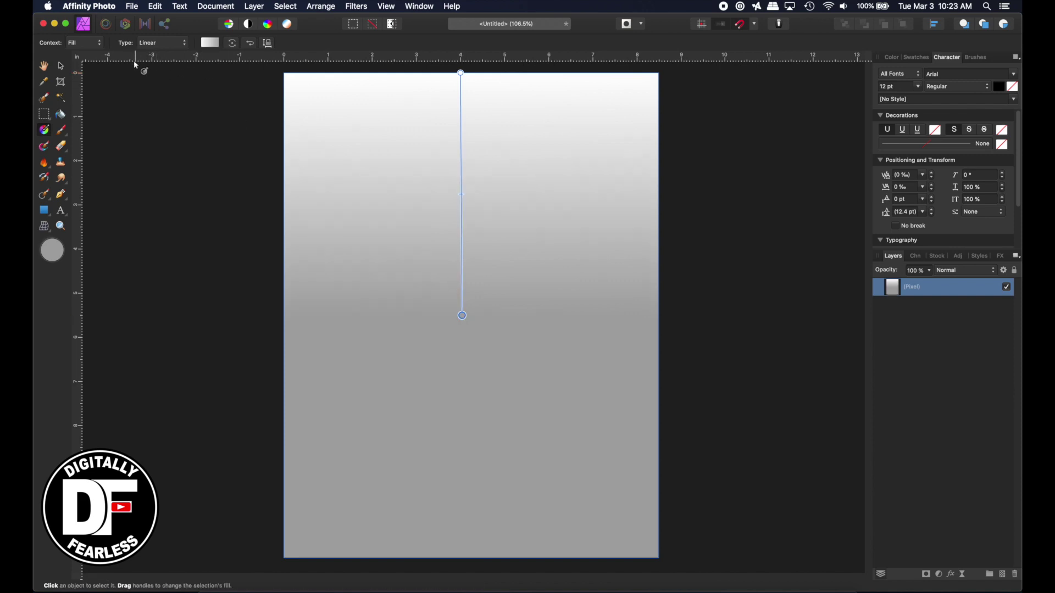
Recolour the gradient's upper stop to cyan (H 186, S 100, L 50) and its lower stop to blue-violet (H 256, S 100, L 50).
left_click(211, 43)
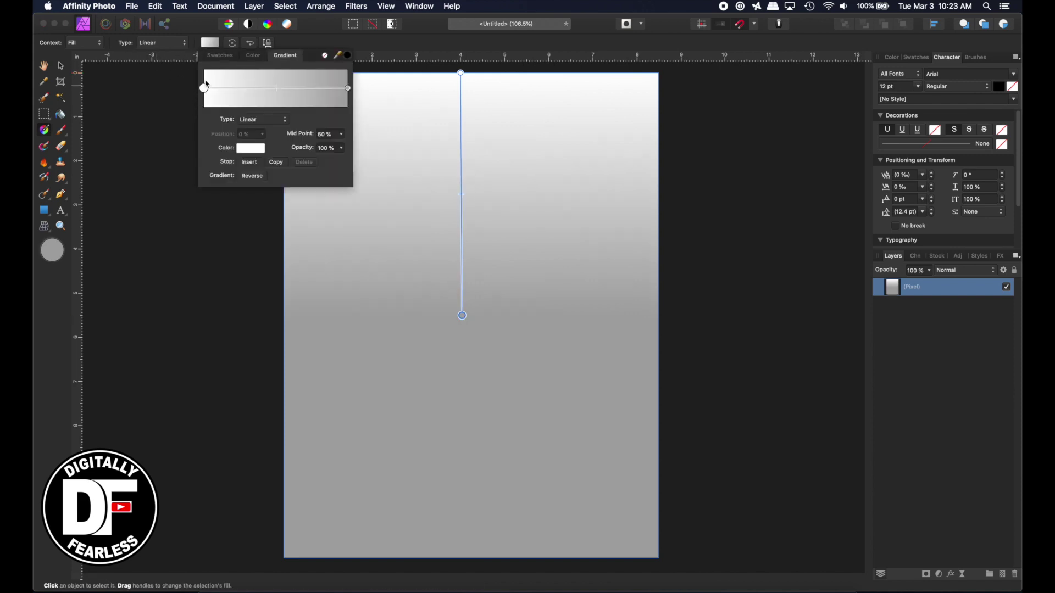
left_click(248, 151)
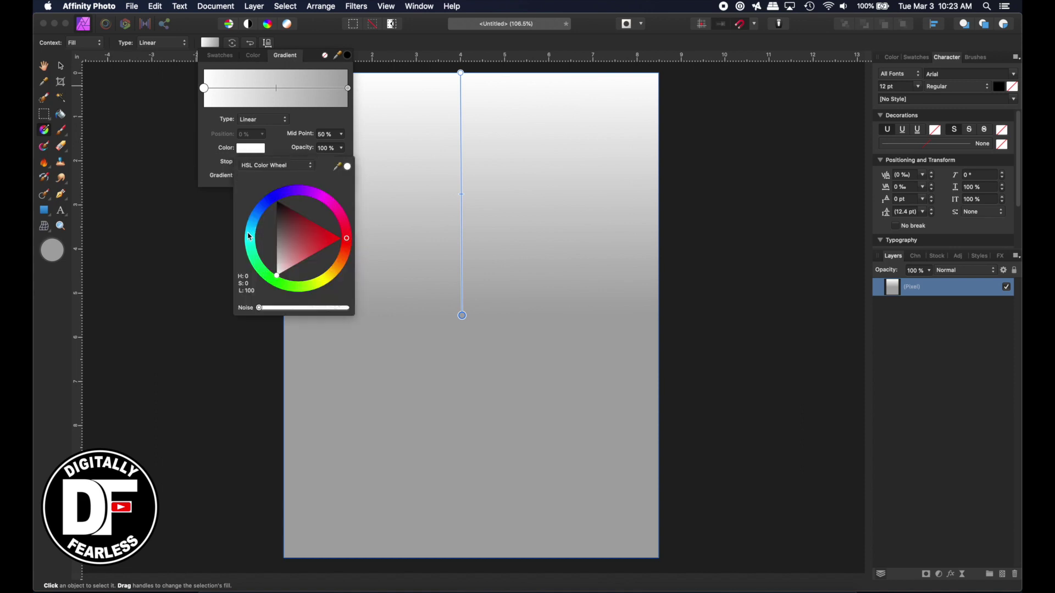
left_click(251, 237)
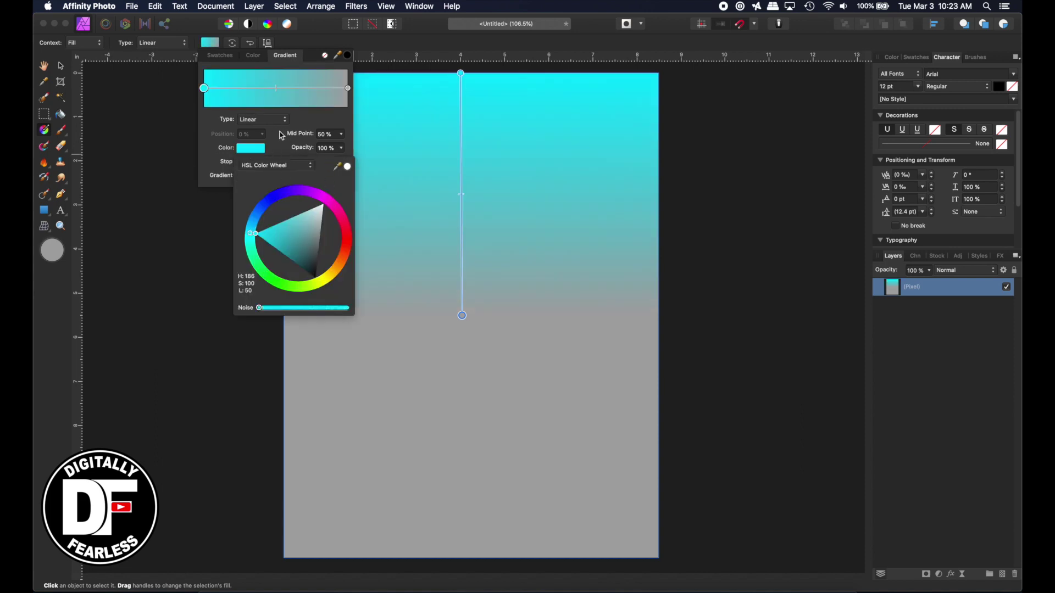
left_click(348, 89)
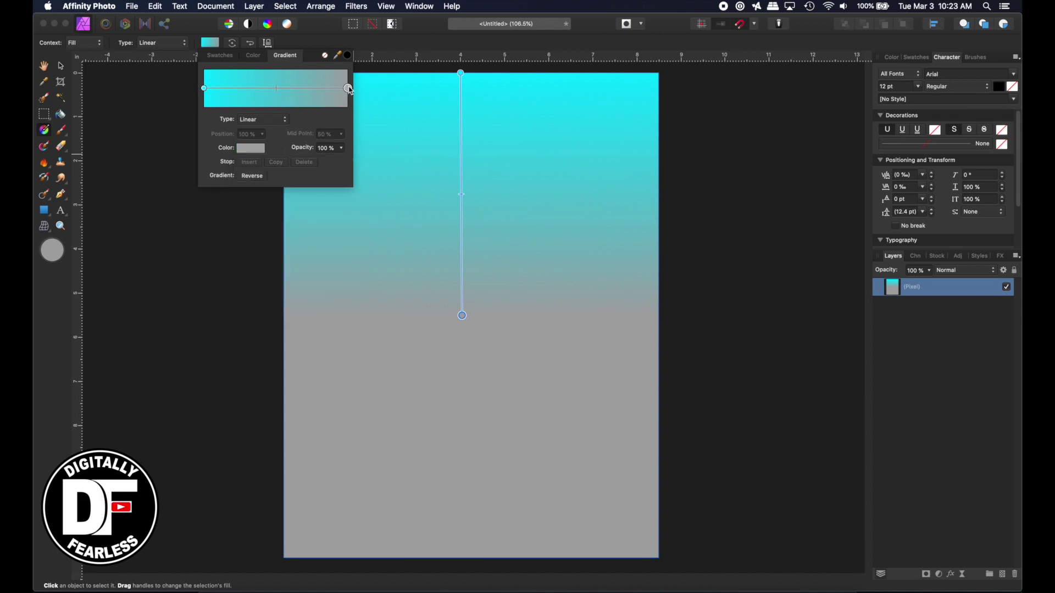
left_click(245, 149)
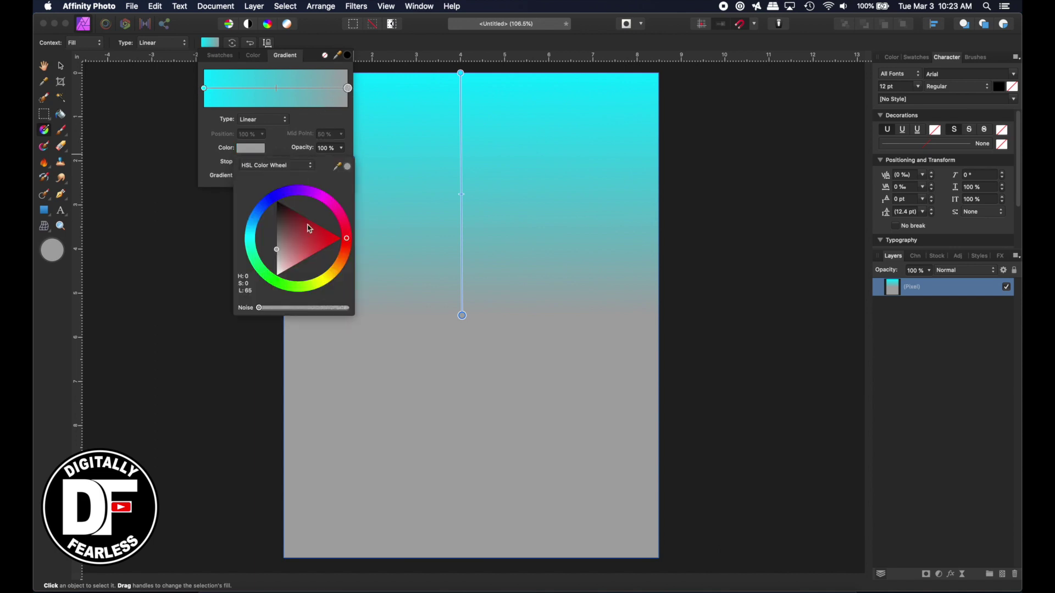
left_click_drag(315, 193, 288, 193)
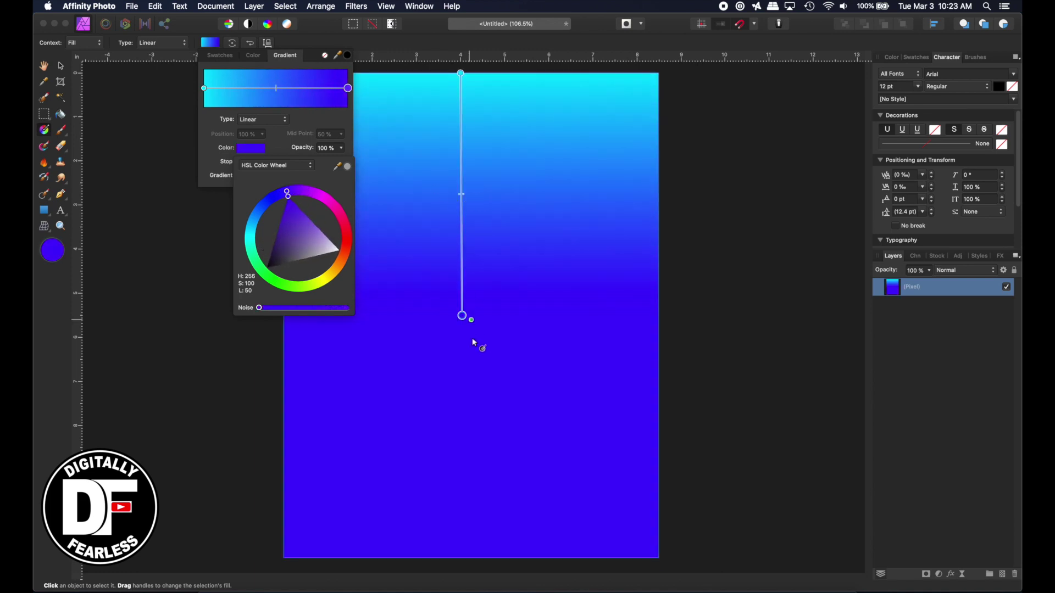
Extend the gradient's lower end to about 9.9 in down the page and deselect the layer.
left_click_drag(463, 316, 459, 508)
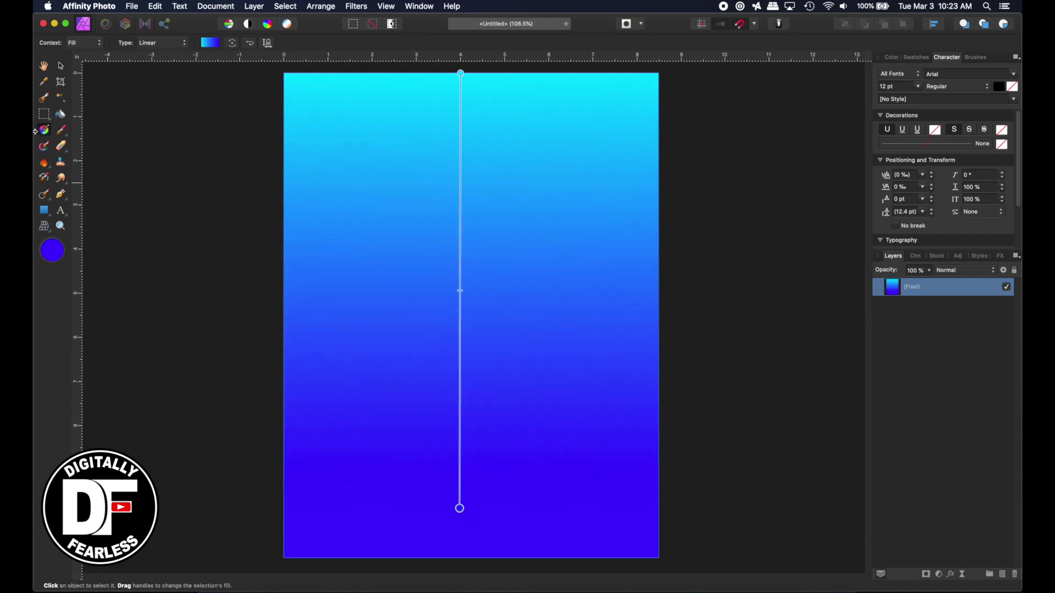
left_click(61, 66)
left_click(121, 103)
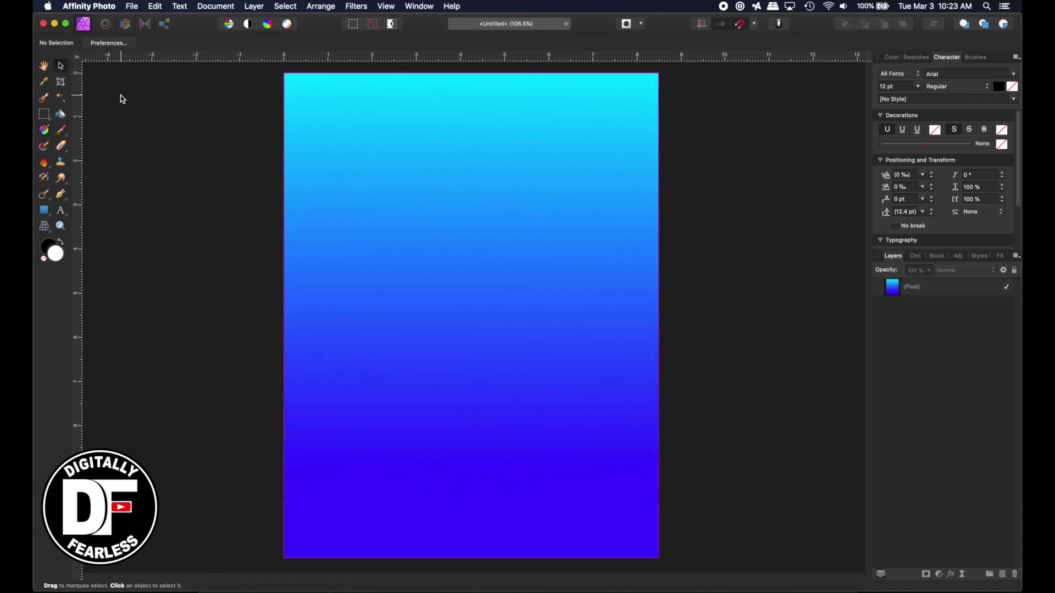
Place PinchPunchLiveLiquify.afphoto over the gradient at about 6.7 × 8.9 in, near the centre of the page.
left_click(133, 6)
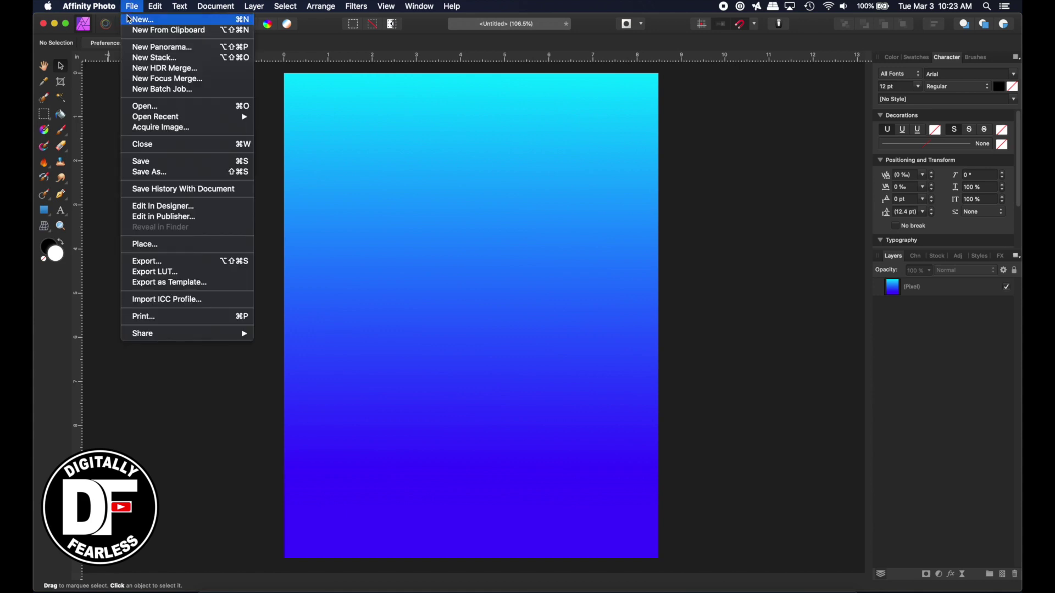
left_click(139, 247)
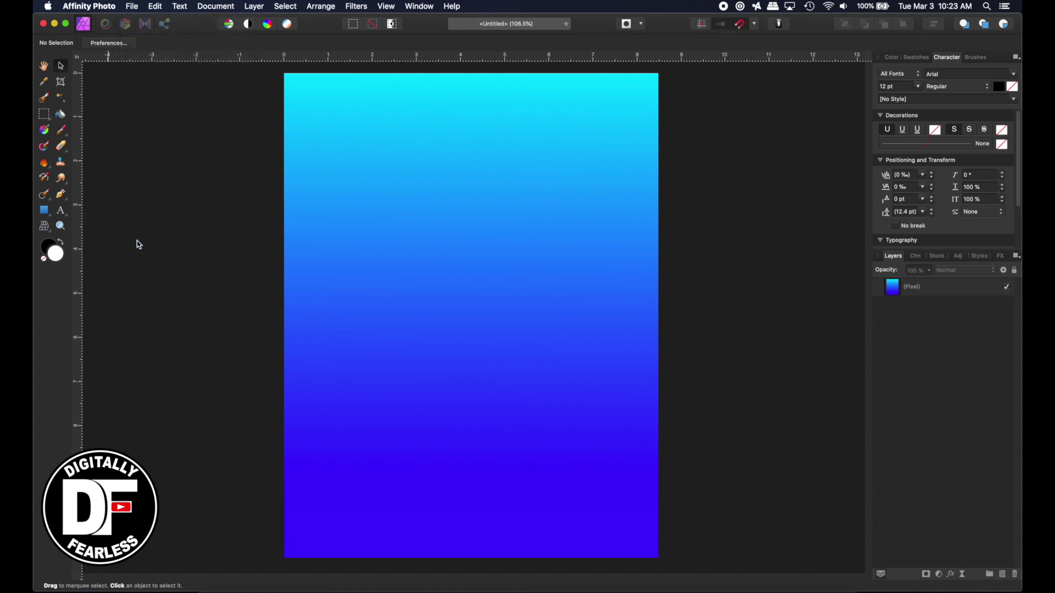
left_click(383, 91)
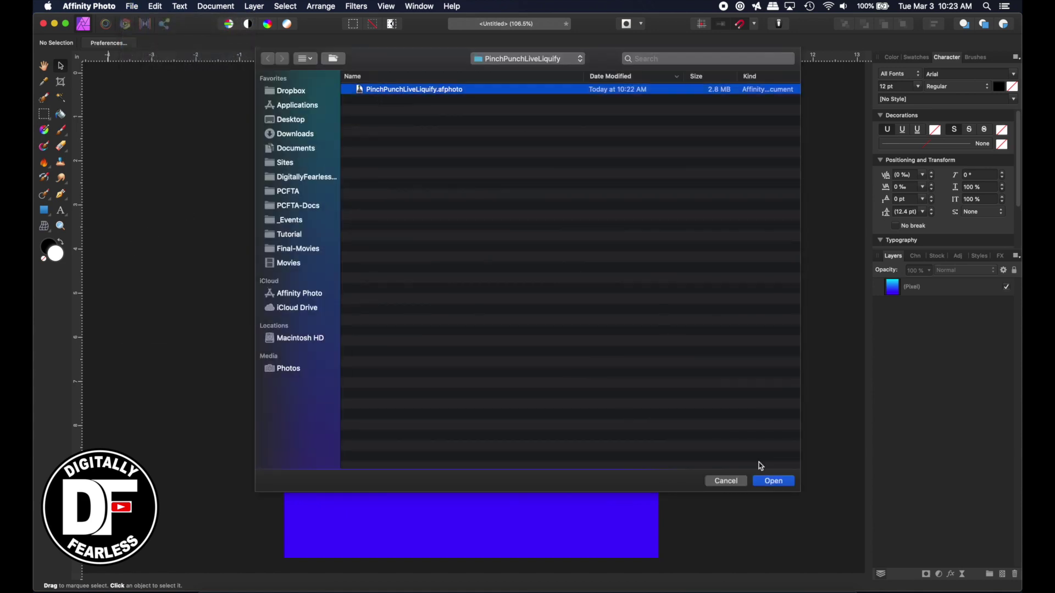
left_click(786, 482)
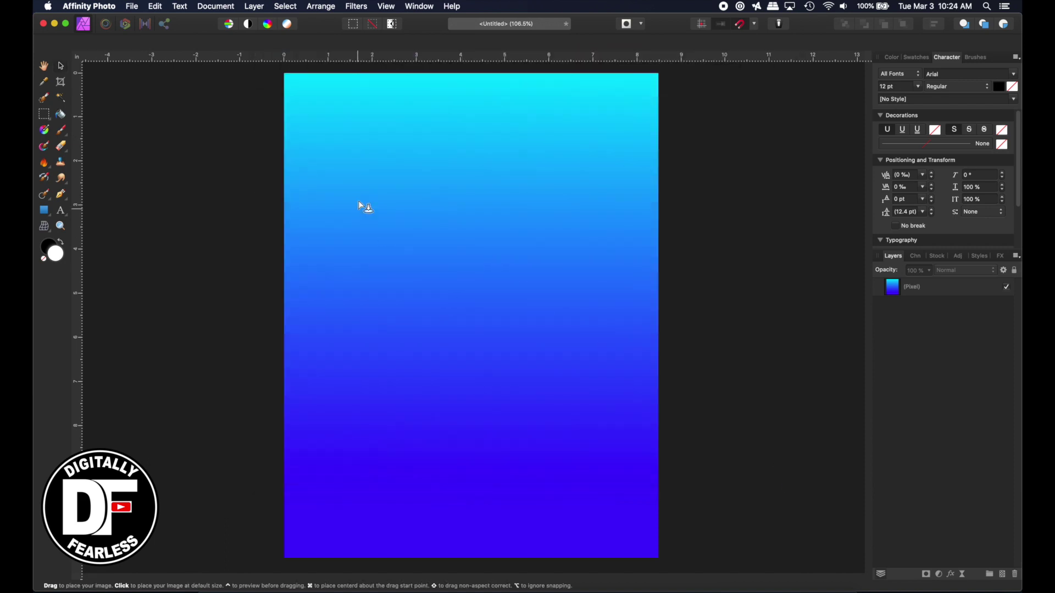
left_click_drag(322, 111, 563, 517)
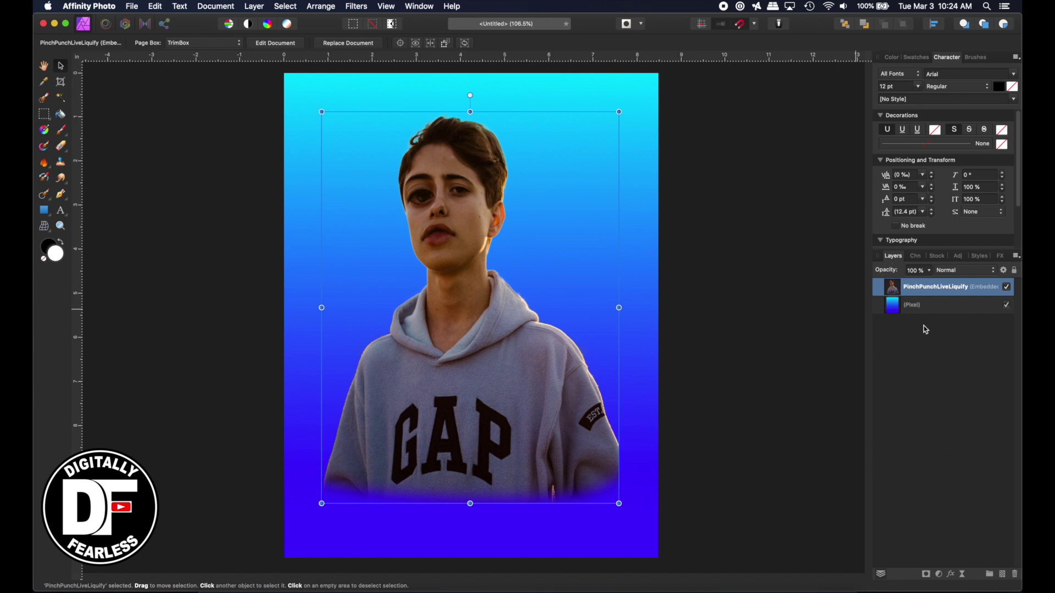
Edit the embedded portrait, set its unnamed Pinch / Punch filter to about -8.8, and return to the Letter document.
left_click(896, 306)
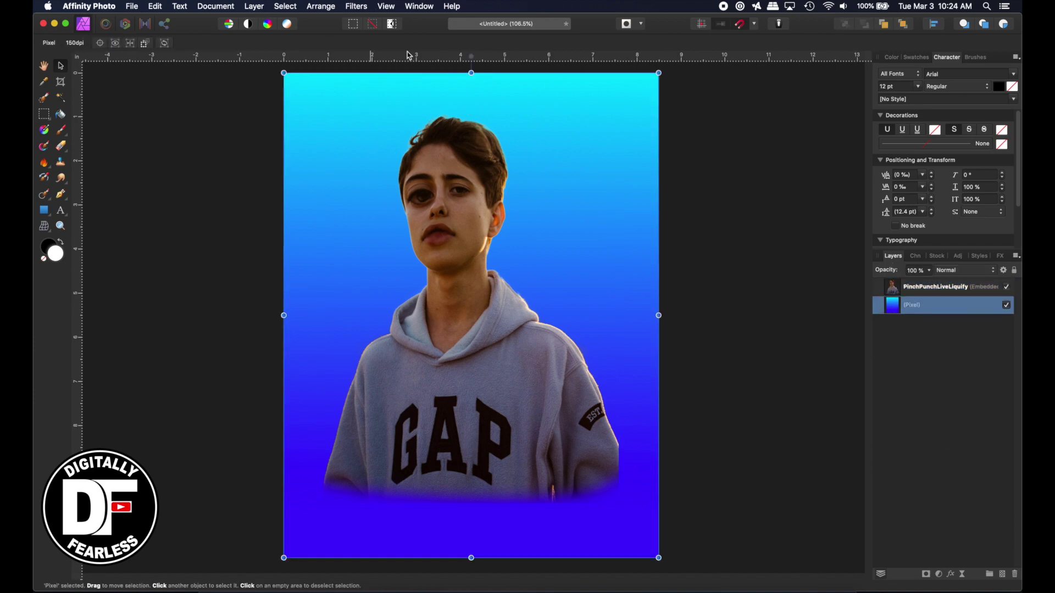
left_click(903, 288)
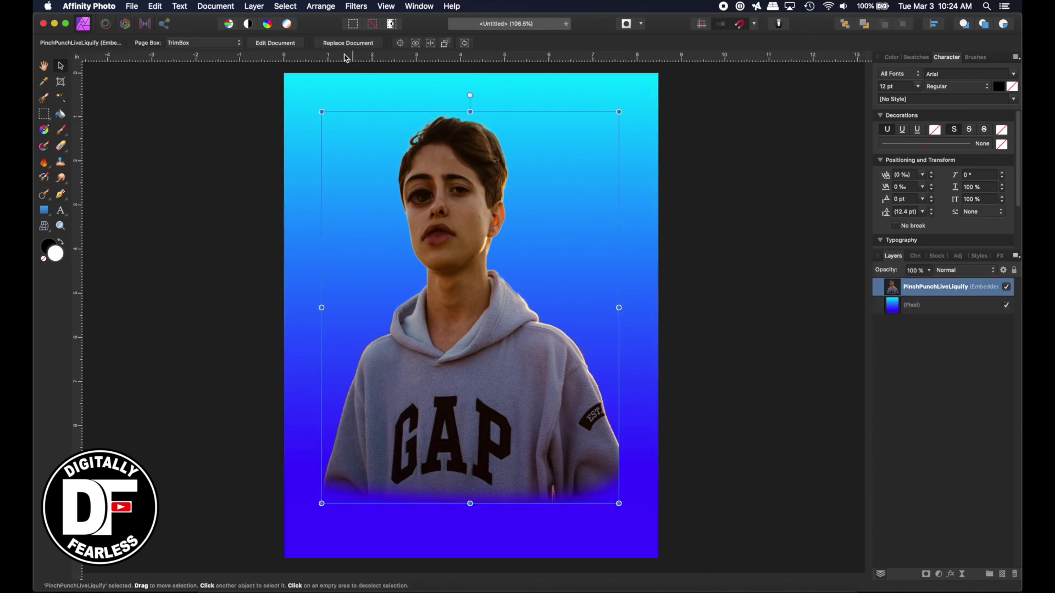
left_click(282, 43)
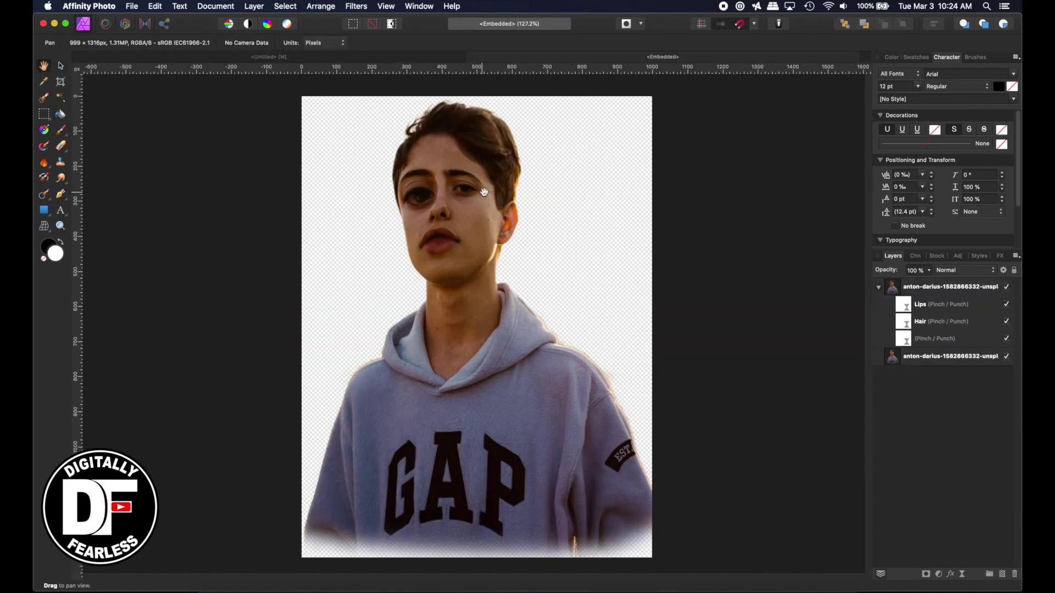
double_click(906, 343)
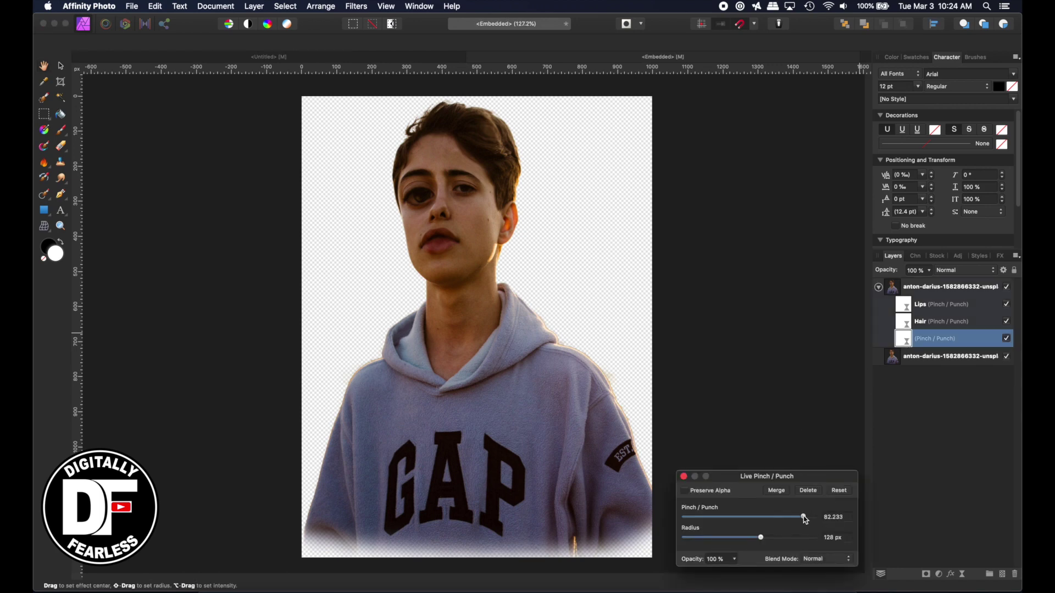
left_click_drag(805, 520, 744, 522)
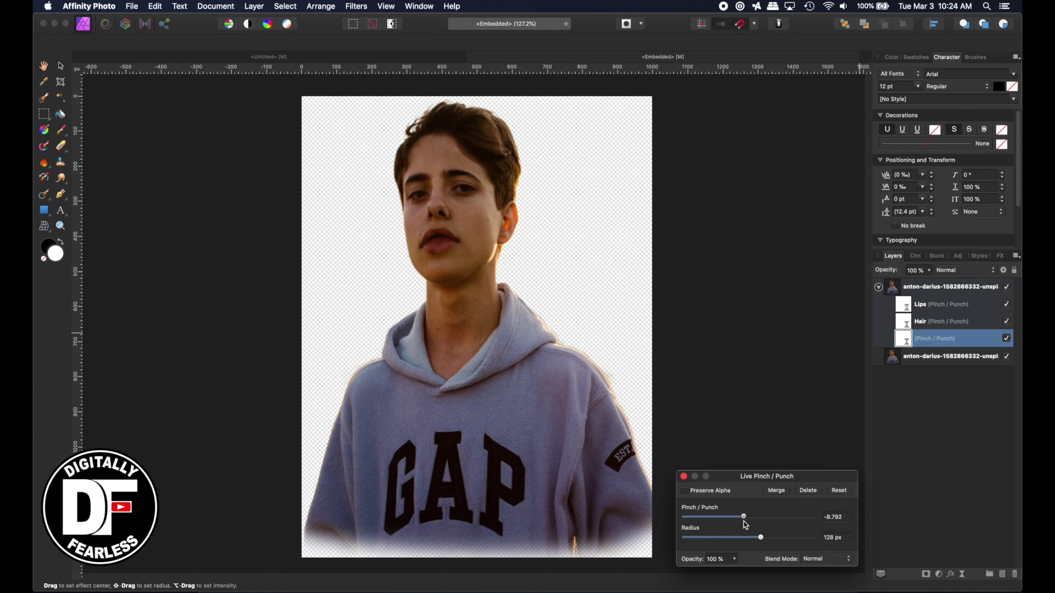
left_click(685, 477)
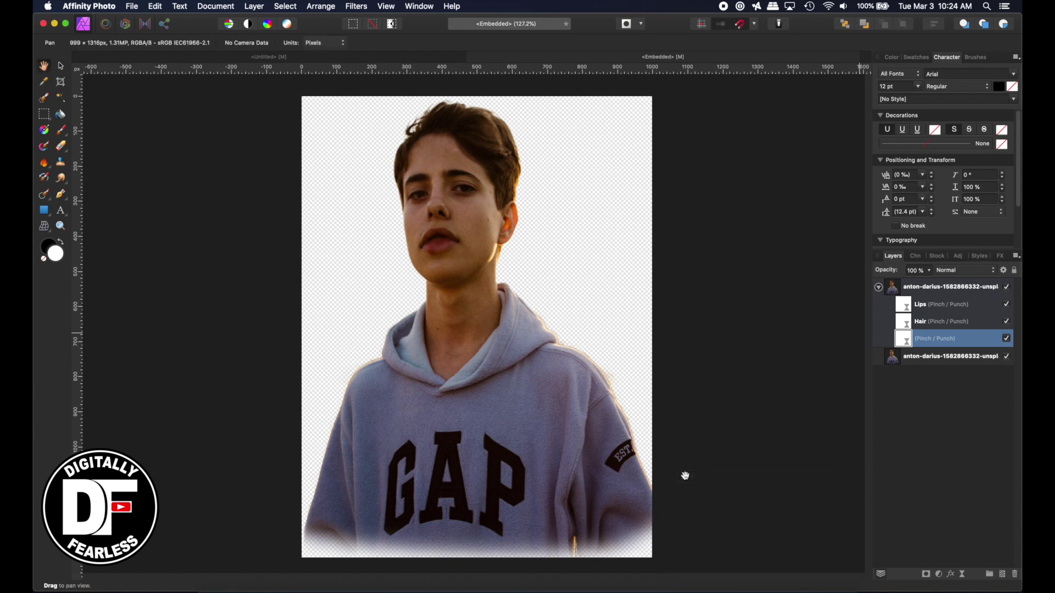
left_click(248, 58)
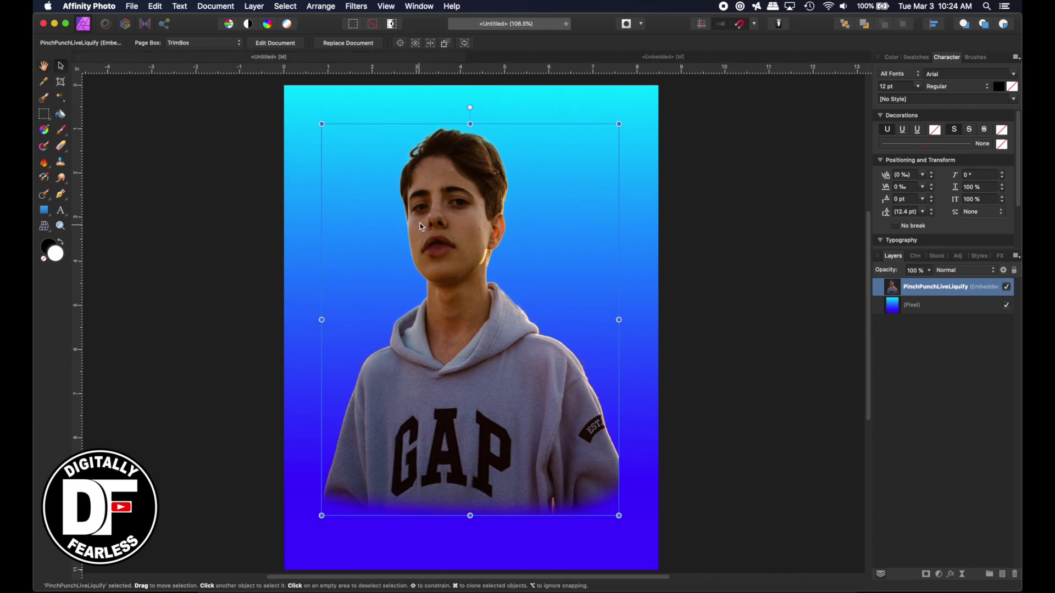
left_click(813, 223)
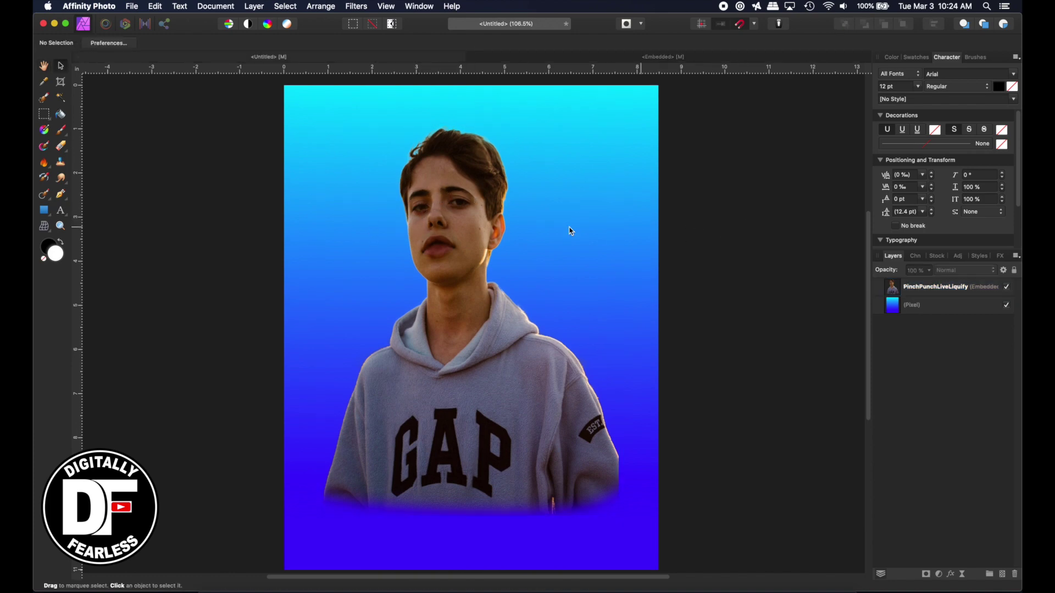
Add a Curves adjustment to the embedded portrait and shape a steep S-curve with raised highlights and lowered shadows.
left_click(419, 228)
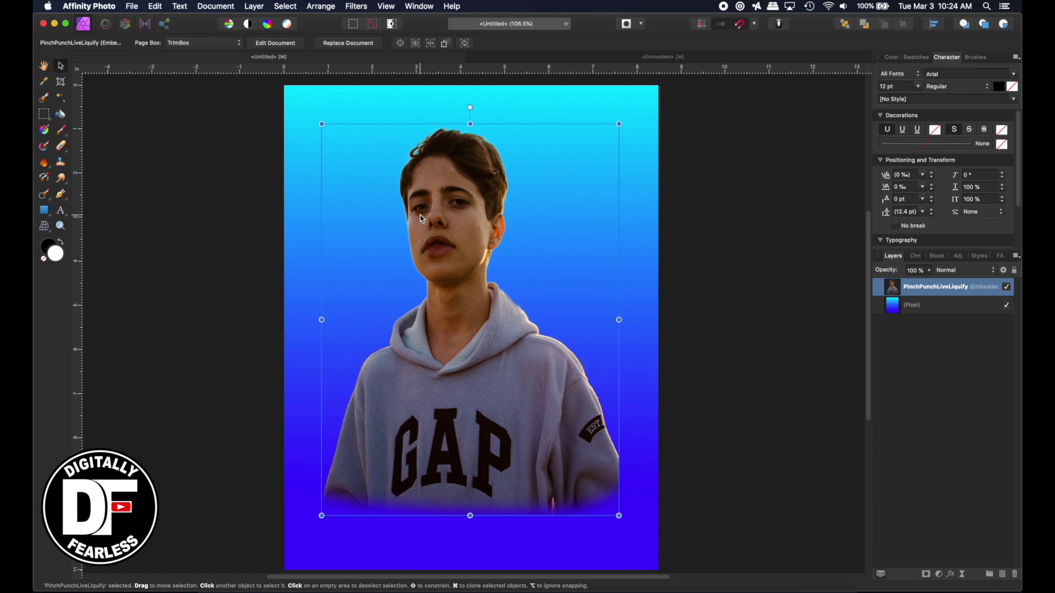
left_click(940, 576)
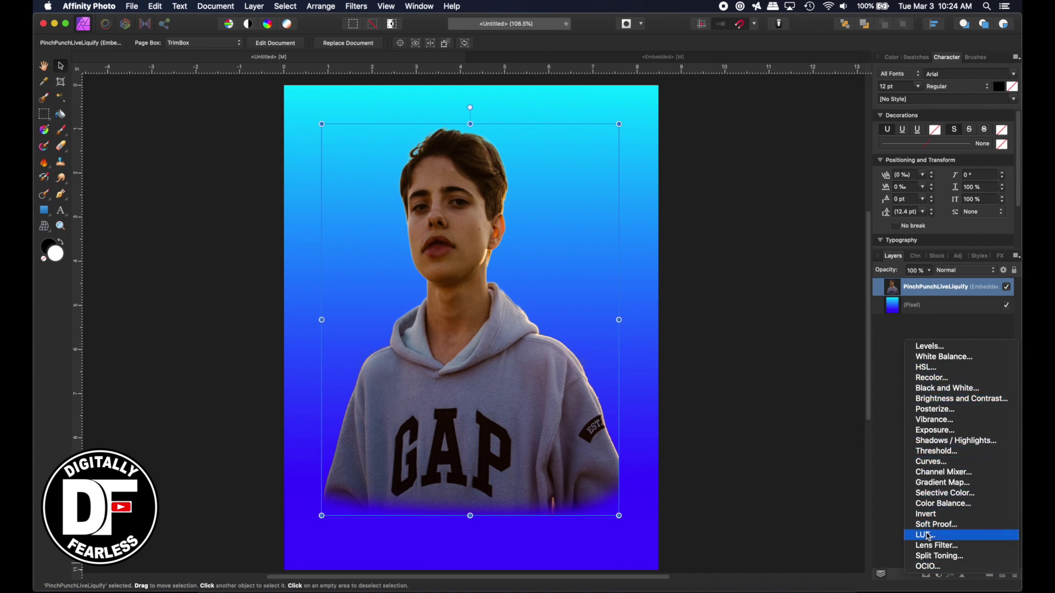
left_click(930, 463)
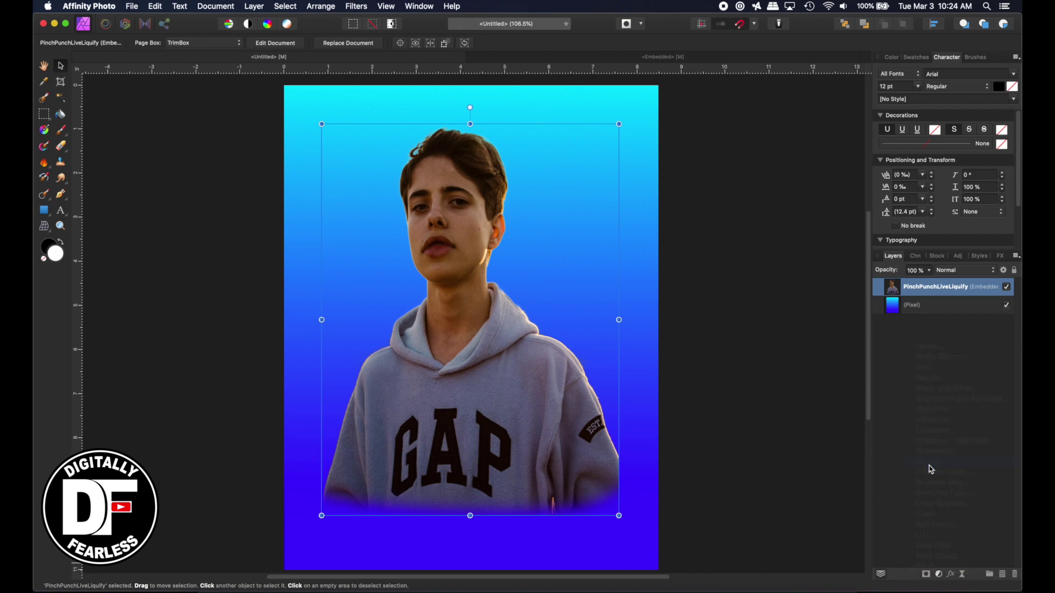
left_click_drag(801, 374, 778, 347)
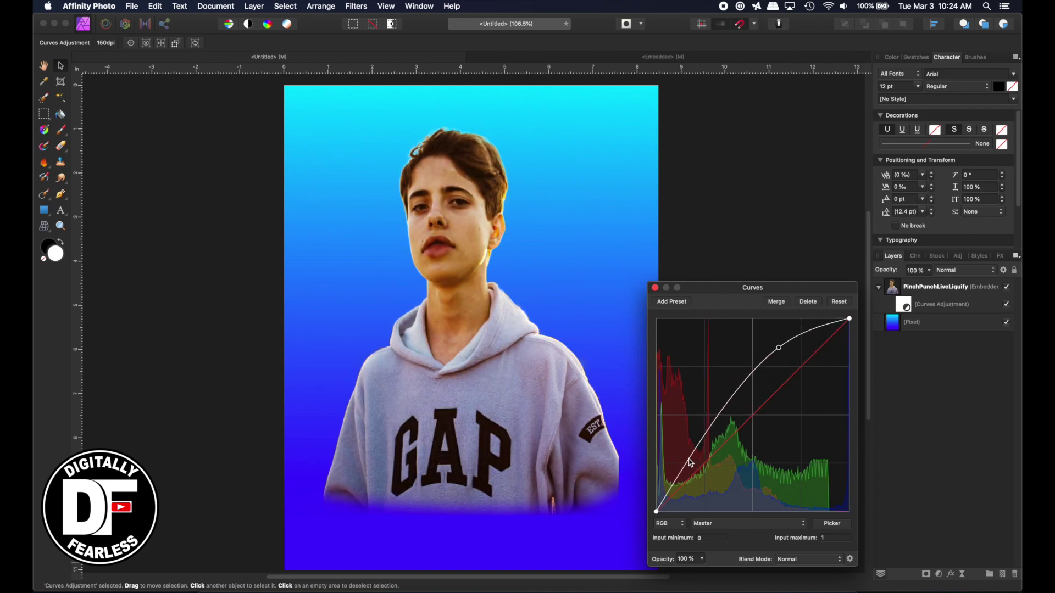
left_click_drag(691, 464, 714, 477)
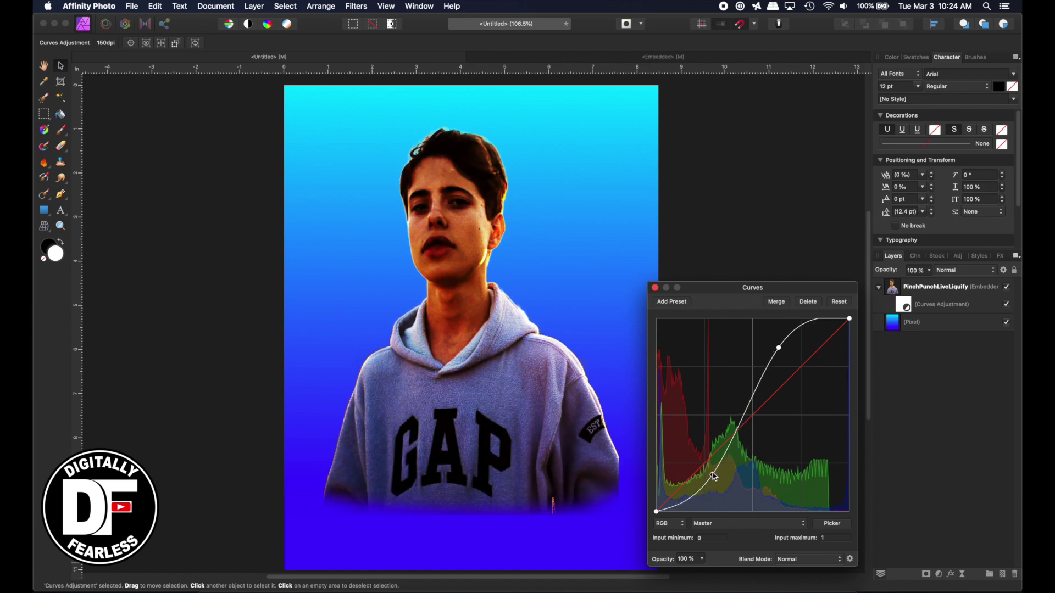
left_click(655, 288)
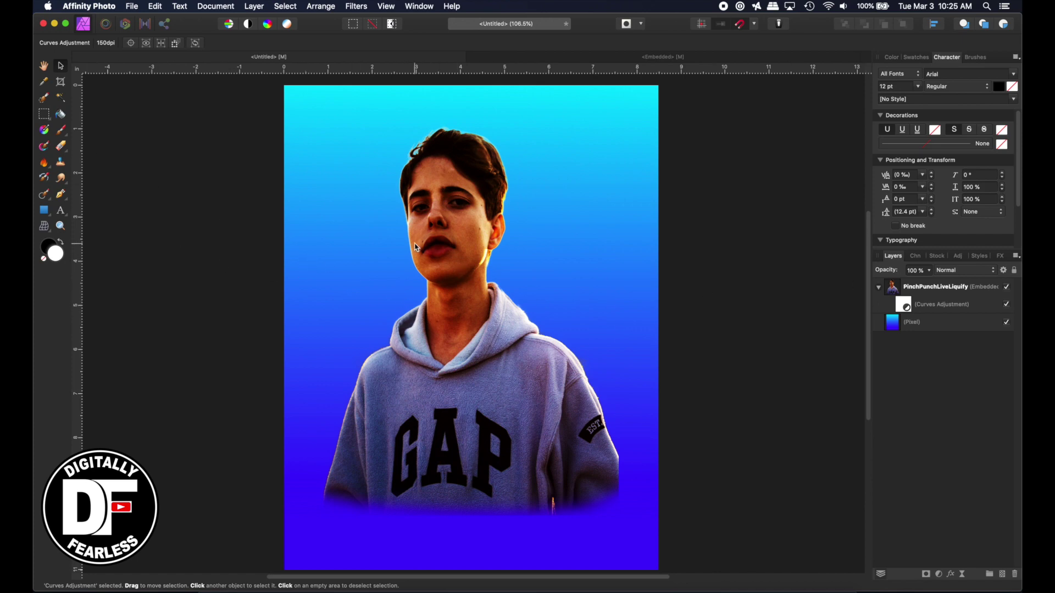
Open the embedded portrait to check its contents without the Curves adjustment, and return to the Letter document.
left_click(893, 287)
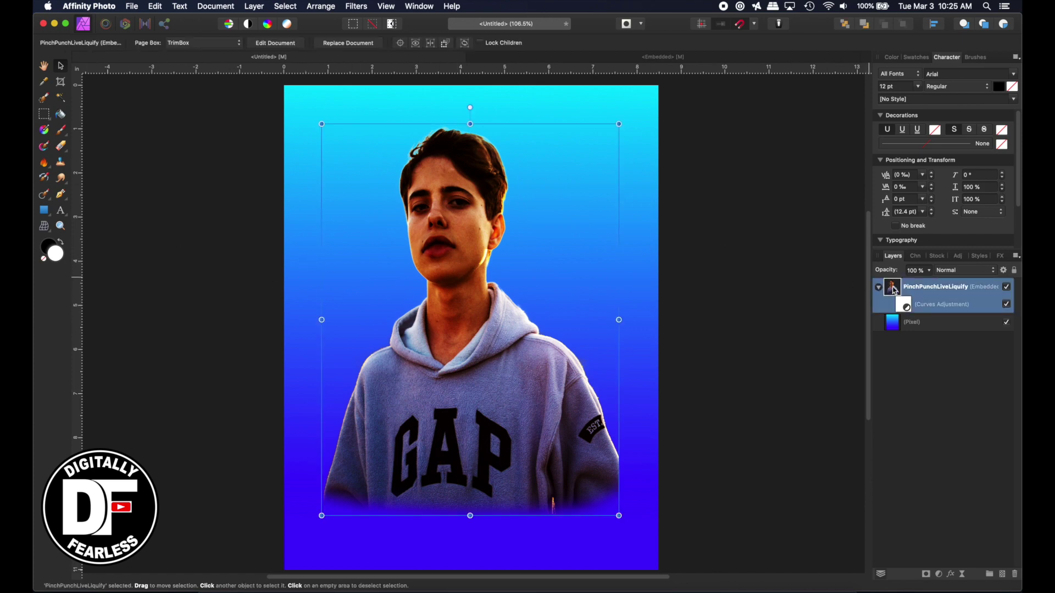
left_click(264, 44)
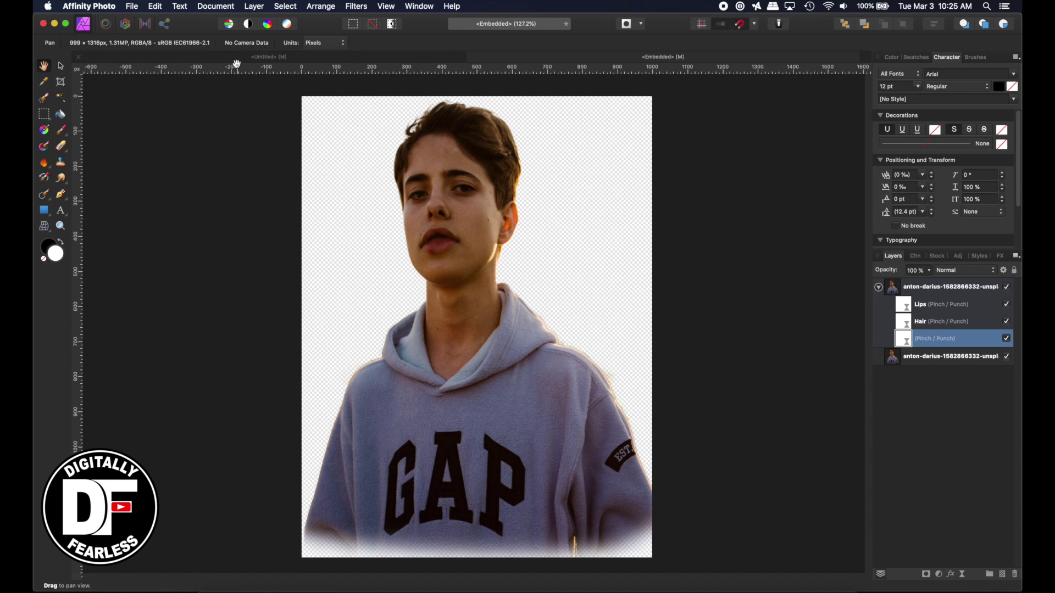
left_click(218, 58)
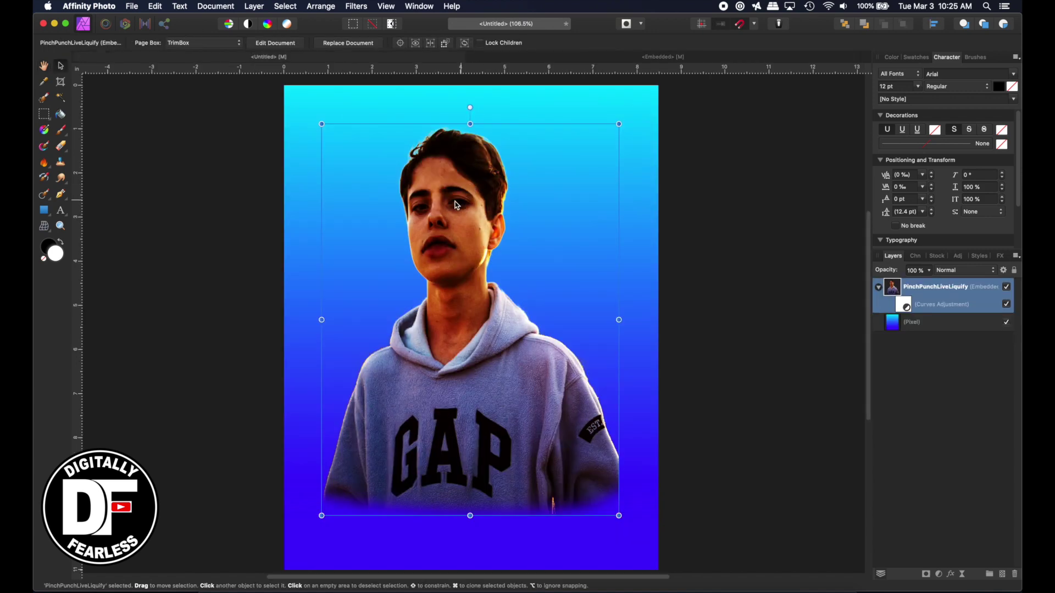
Delete the Curves adjustment from the embedded portrait layer.
left_click(906, 307)
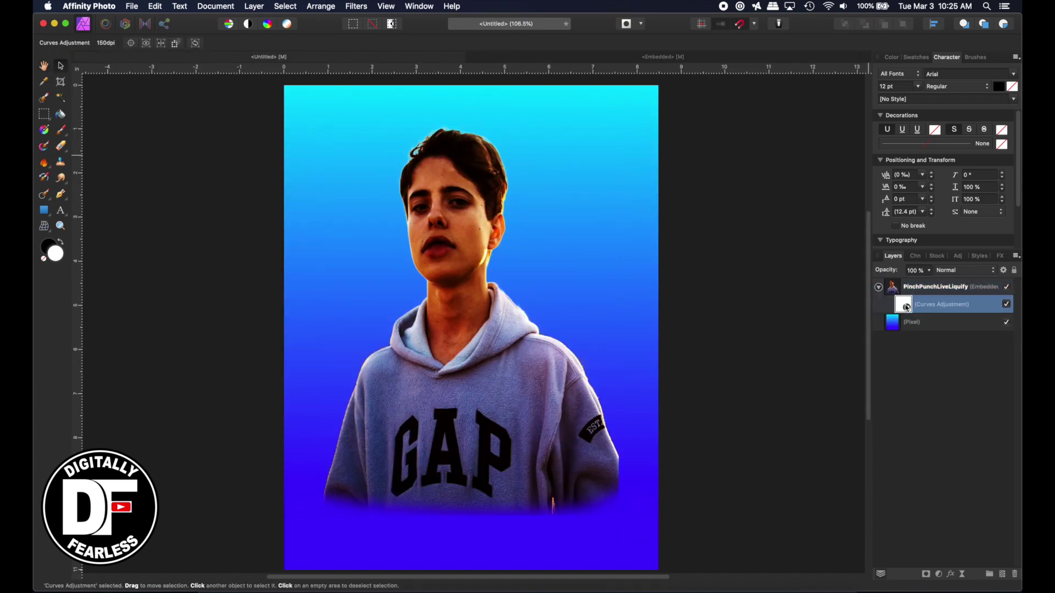
key("Delete")
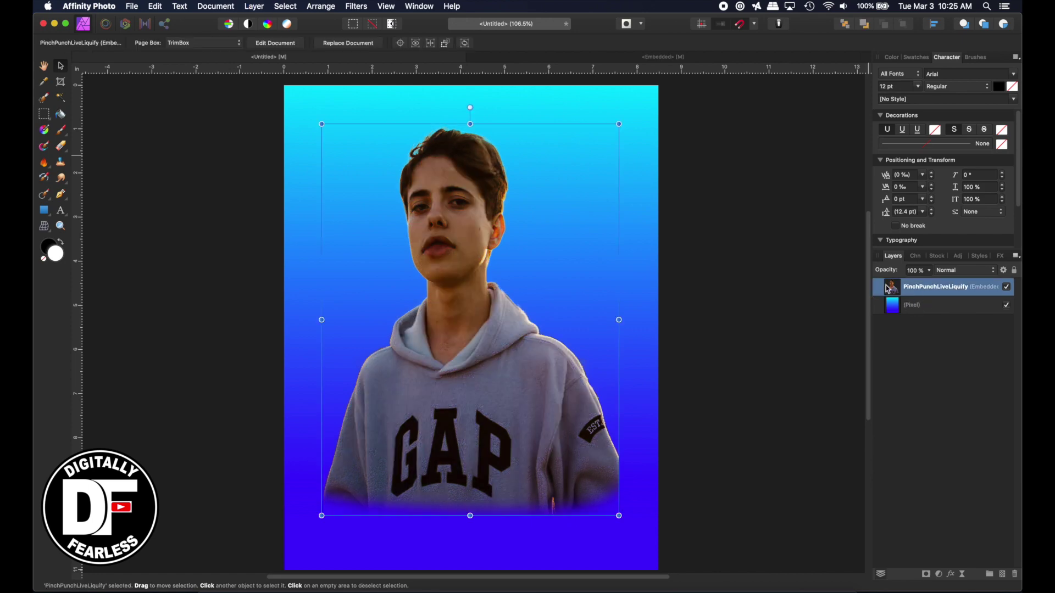
Add a live Perspective filter to the embedded portrait and pull its four corners inward into a skewed quadrilateral sloping down to the right.
left_click(965, 577)
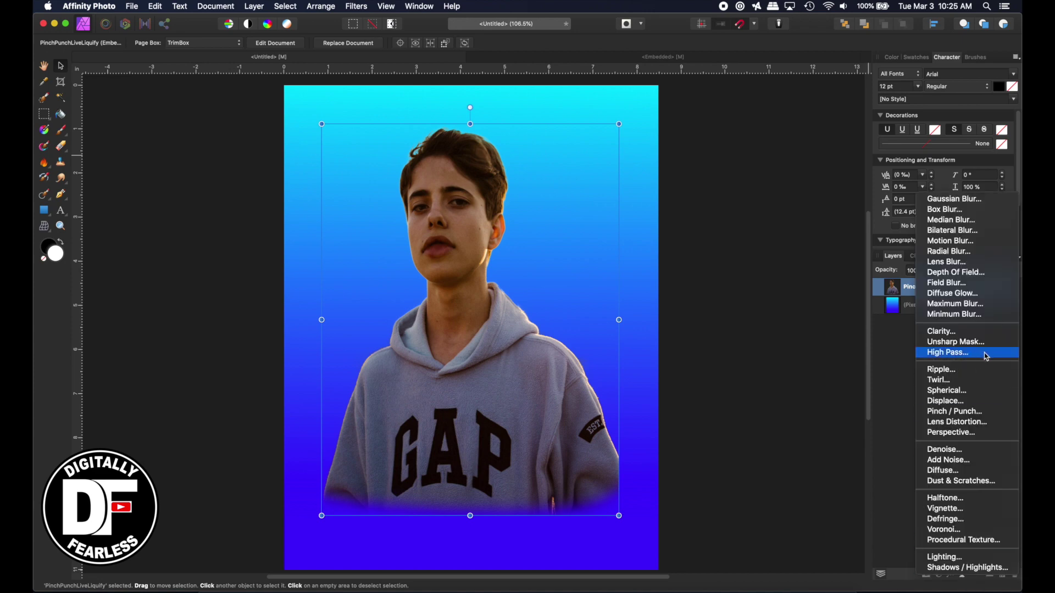
left_click(945, 433)
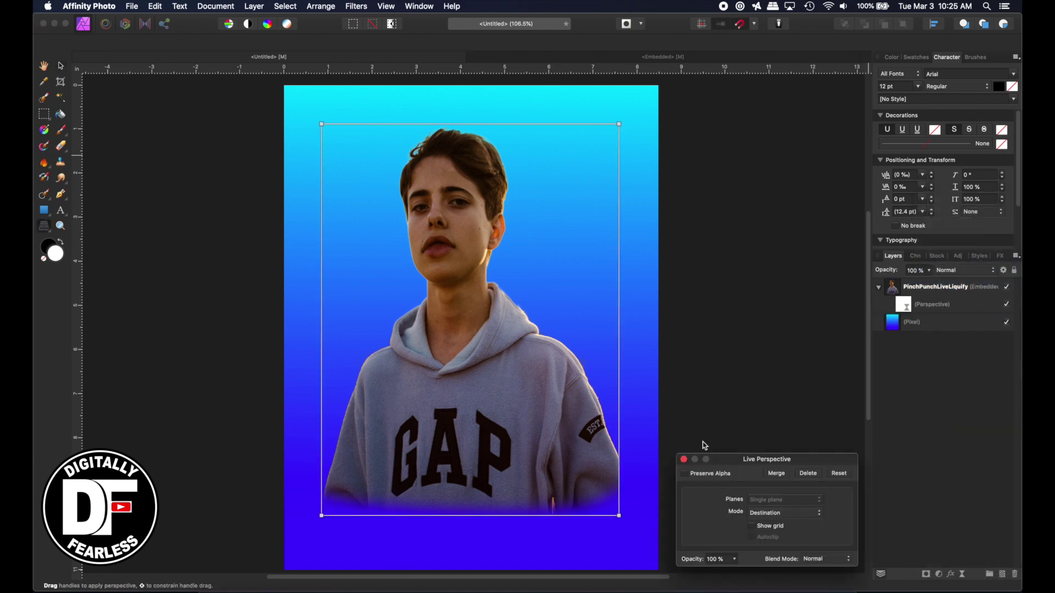
left_click_drag(619, 126, 648, 273)
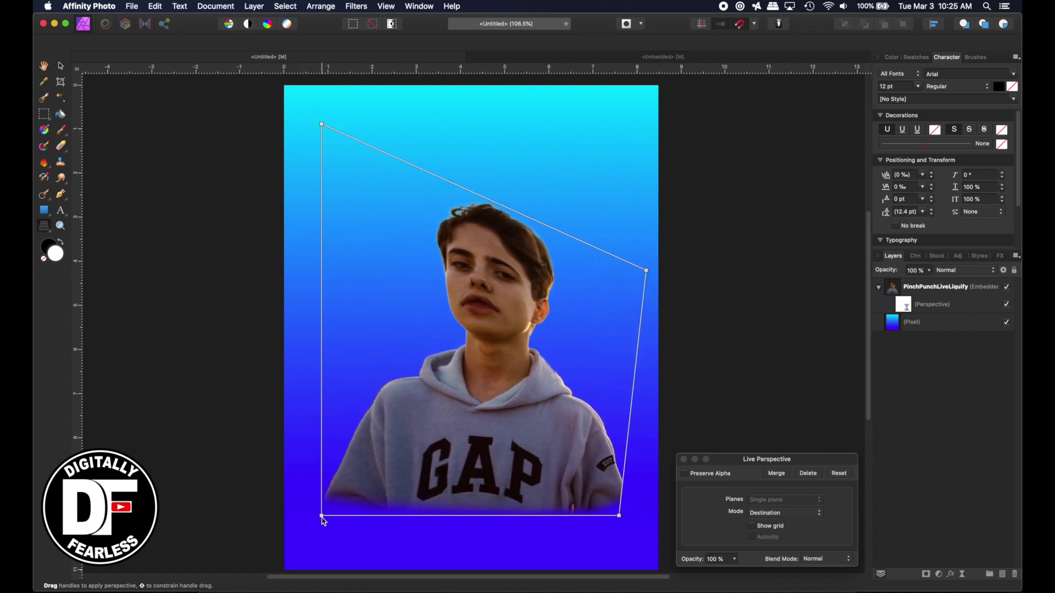
left_click_drag(322, 516, 293, 336)
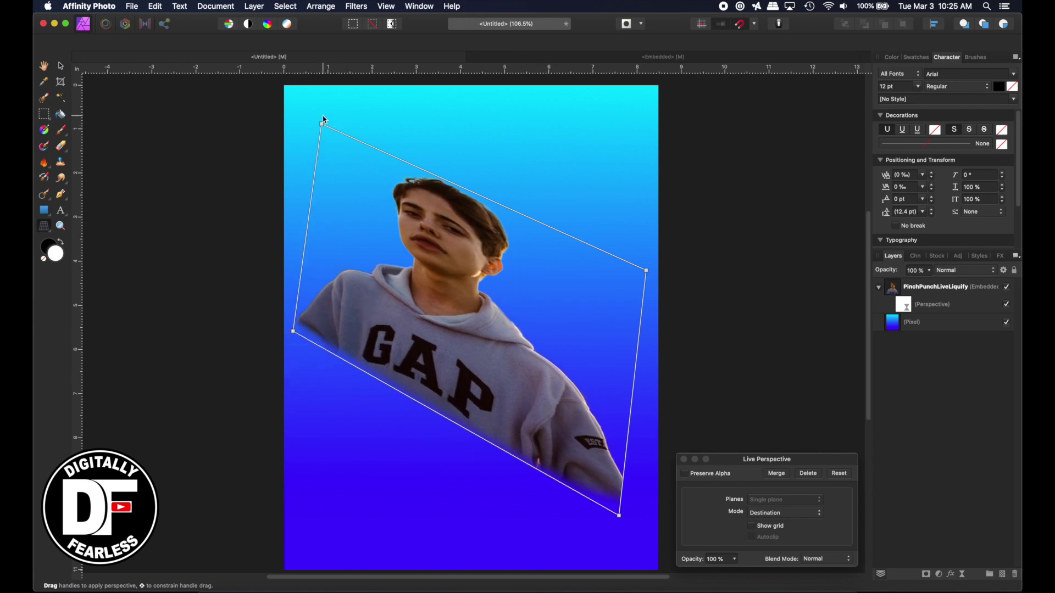
left_click_drag(321, 124, 325, 160)
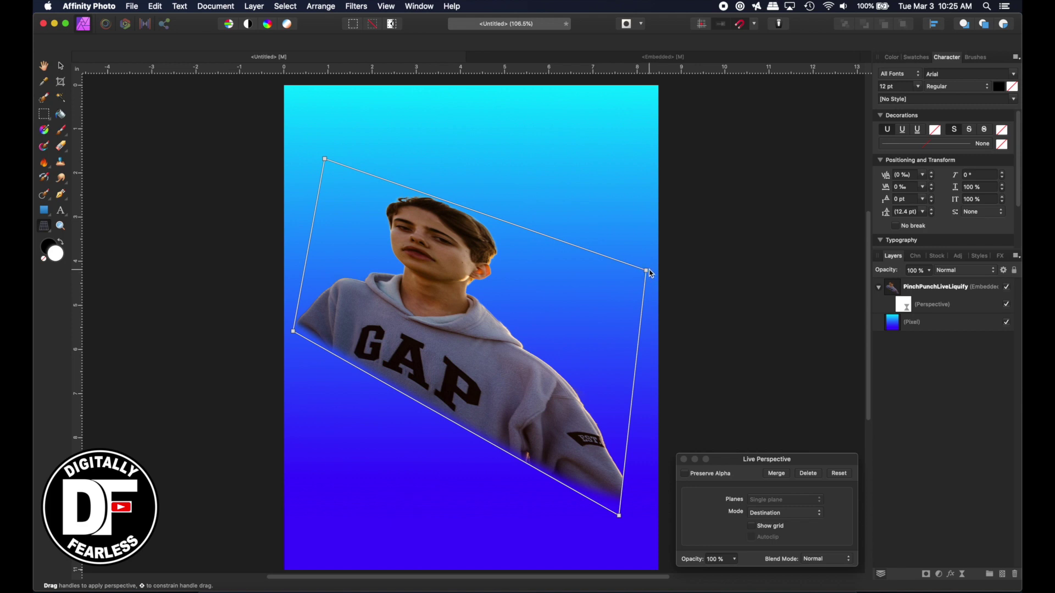
left_click_drag(649, 272, 614, 272)
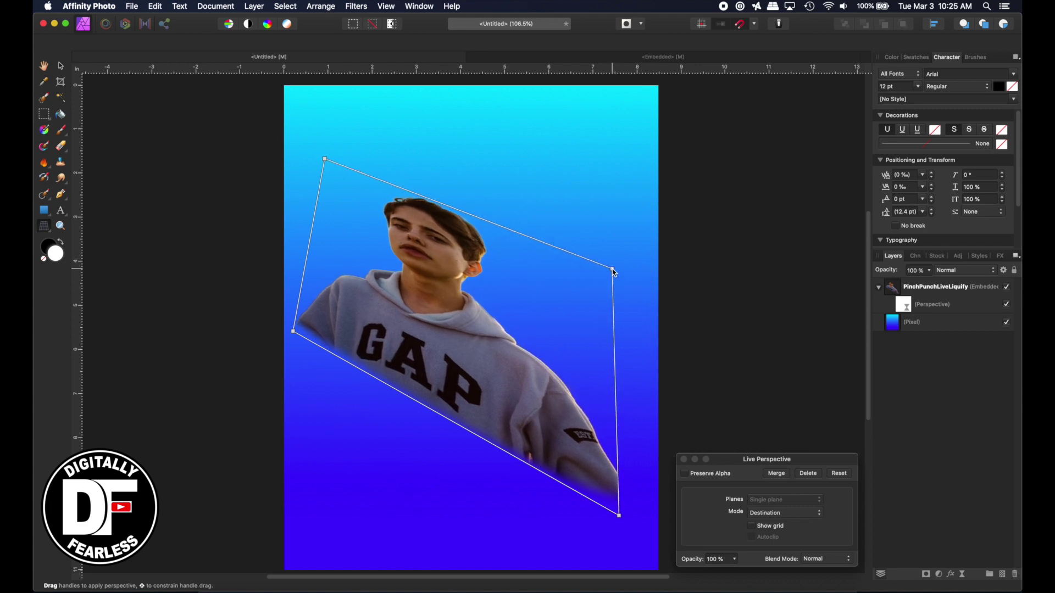
left_click_drag(618, 518, 589, 453)
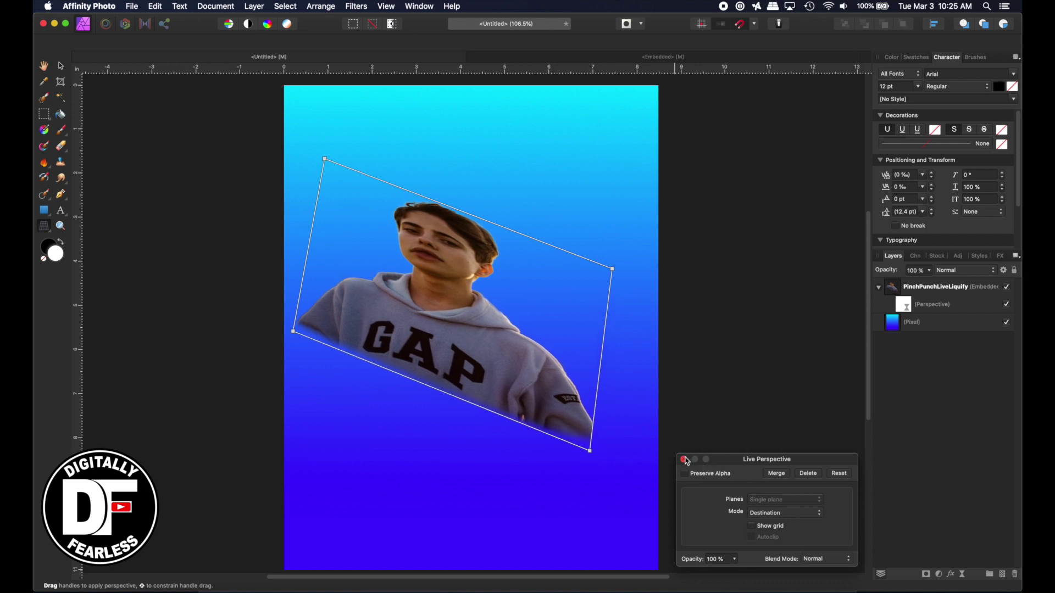
left_click(685, 459)
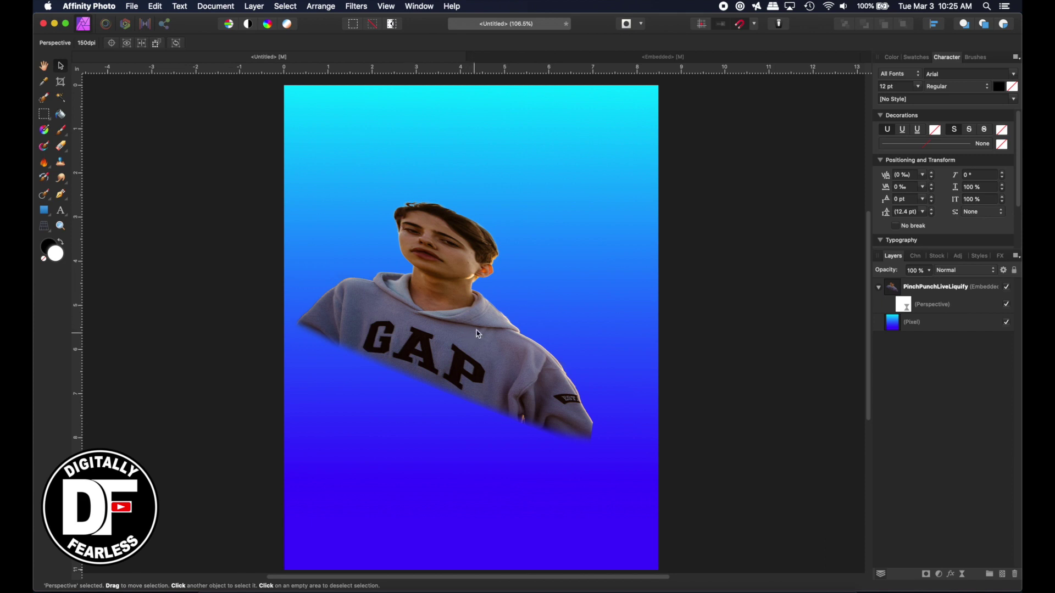
Set the unnamed Pinch / Punch filter to 100 in the embedded document, and return to the Letter document.
left_click(601, 57)
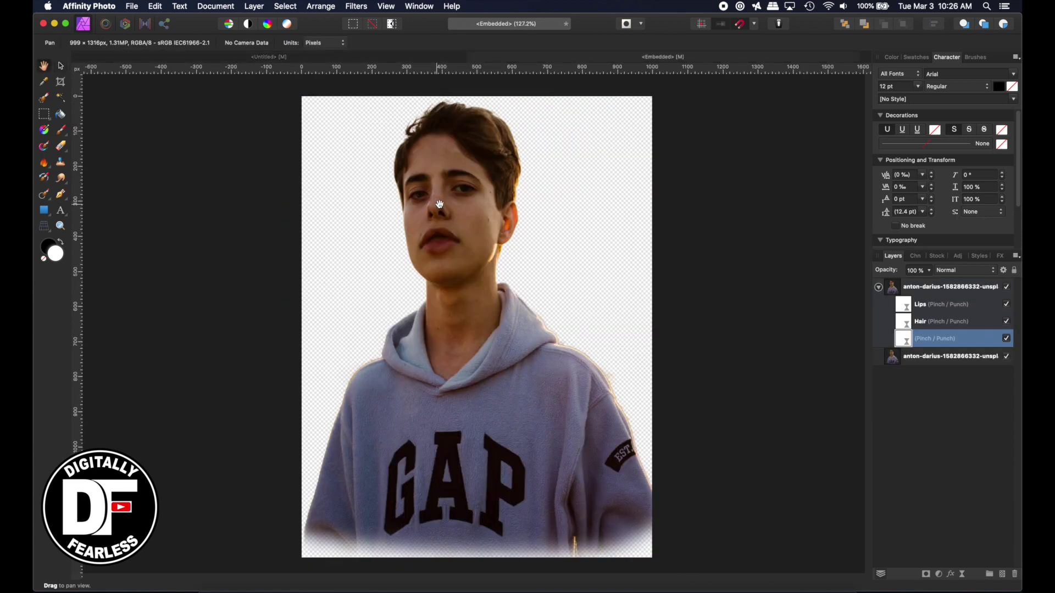
double_click(904, 339)
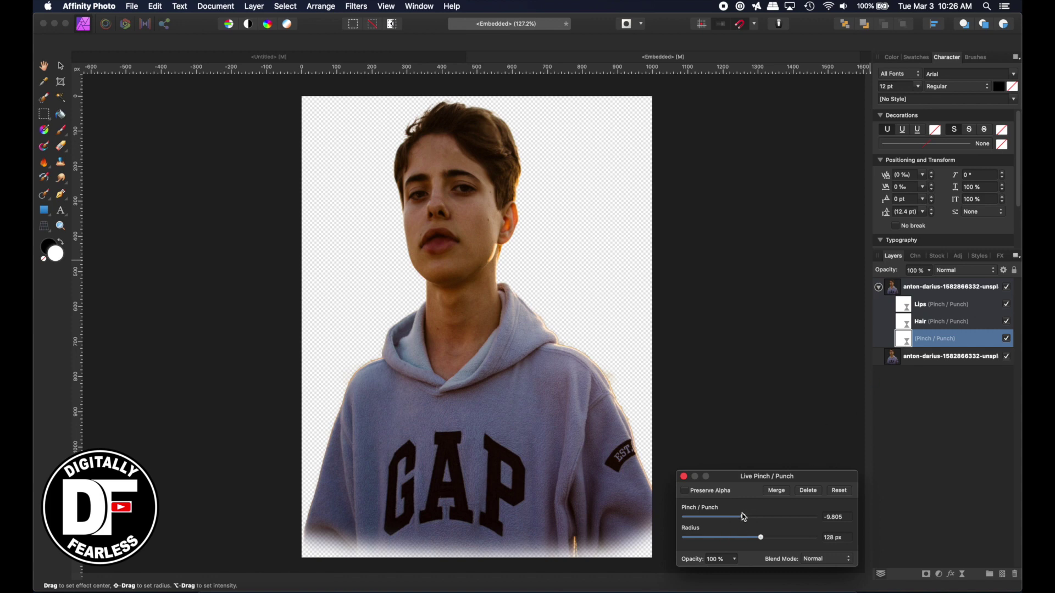
left_click_drag(744, 517, 837, 505)
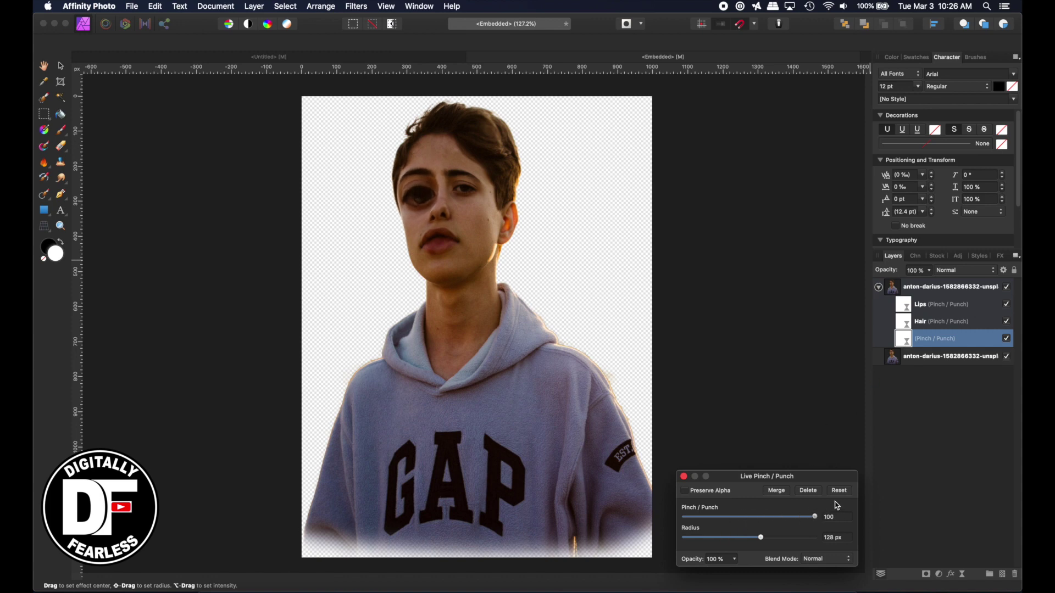
left_click(684, 477)
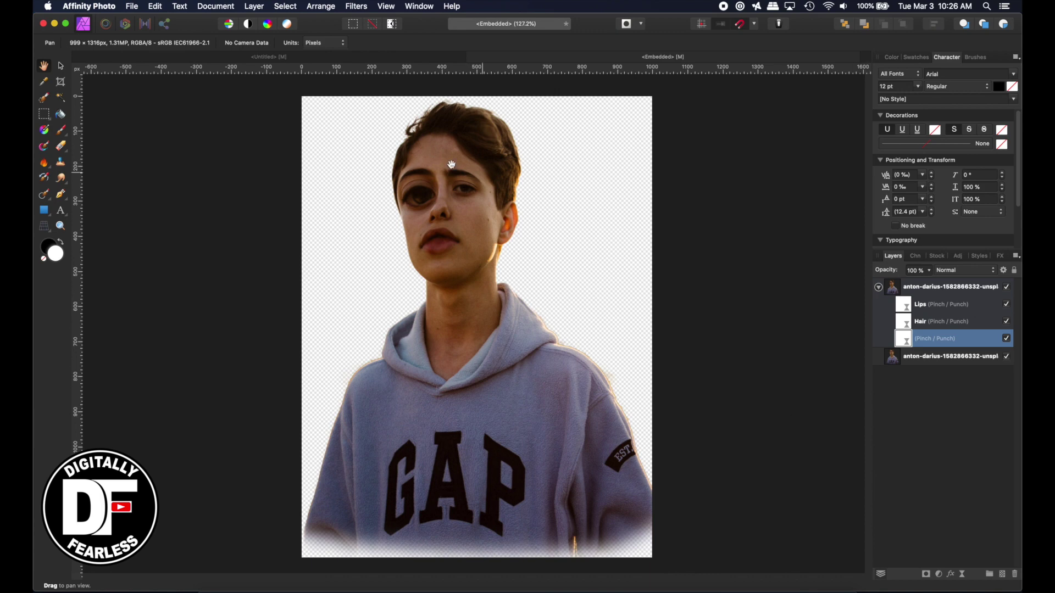
left_click(281, 57)
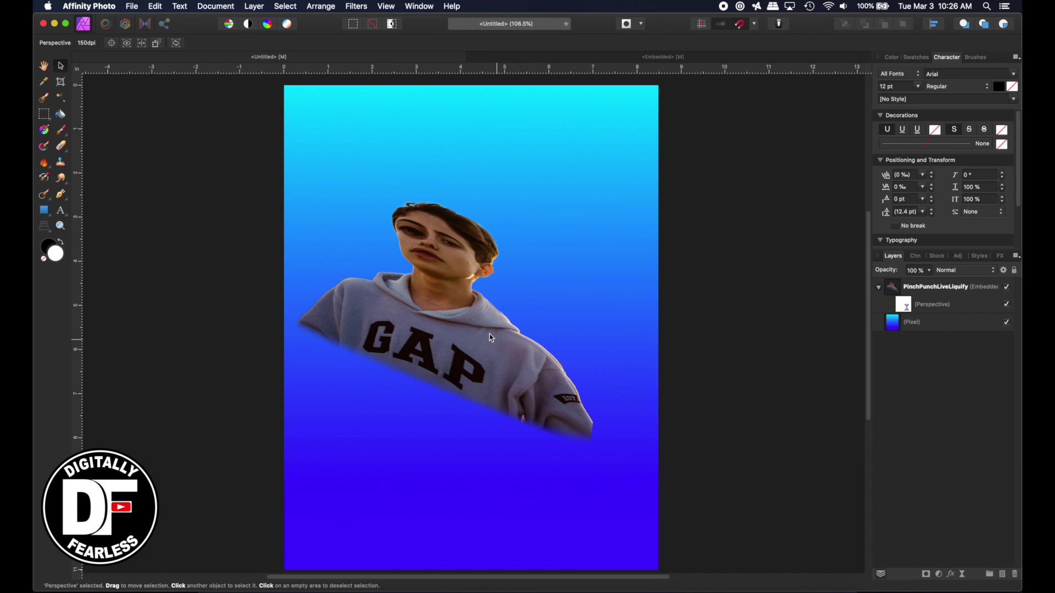
Delete the live Perspective filter from the embedded portrait layer.
left_click(515, 352)
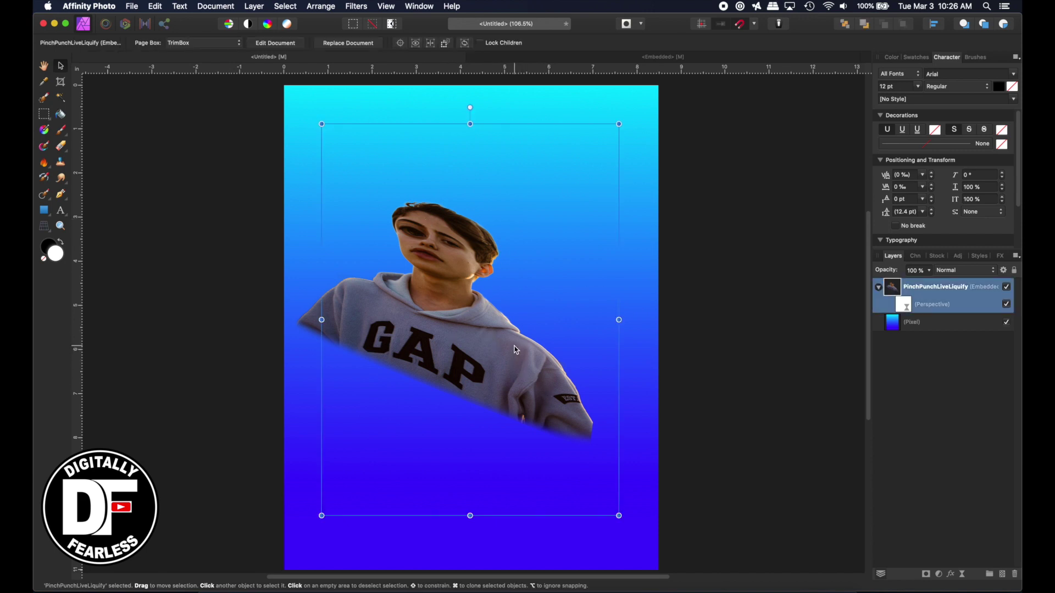
left_click(905, 306)
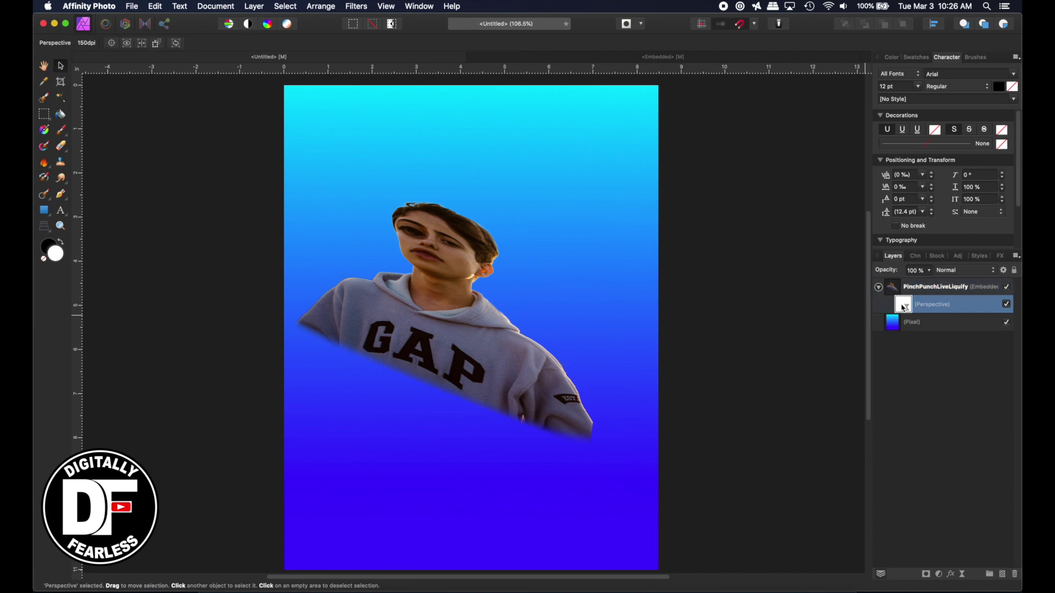
key("Delete")
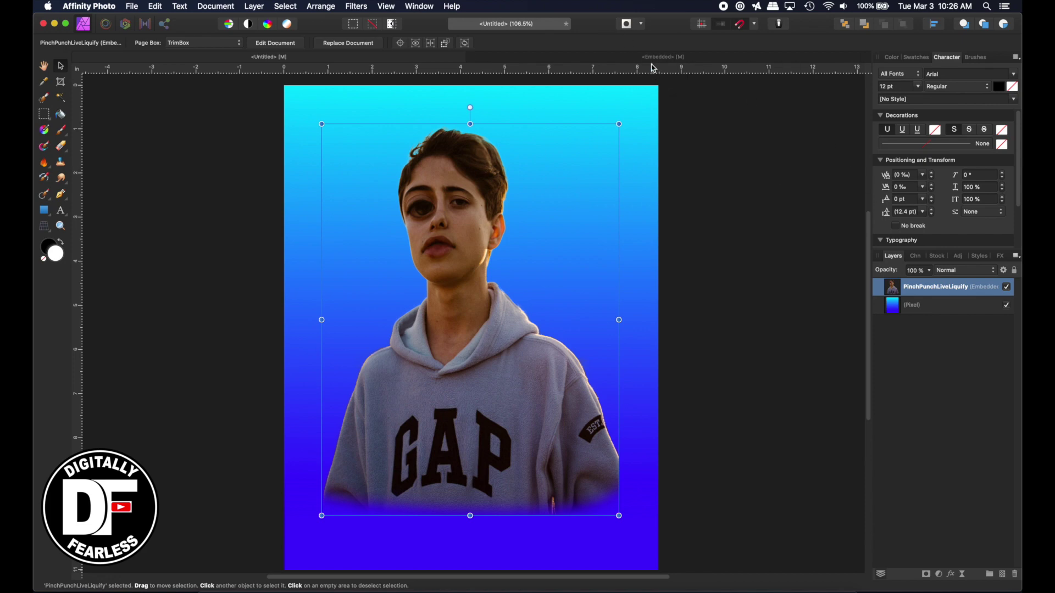
In the embedded document, add a live Lens Distortion filter centred near the top of the head, set it to -100%, and return to the Letter document.
left_click(615, 58)
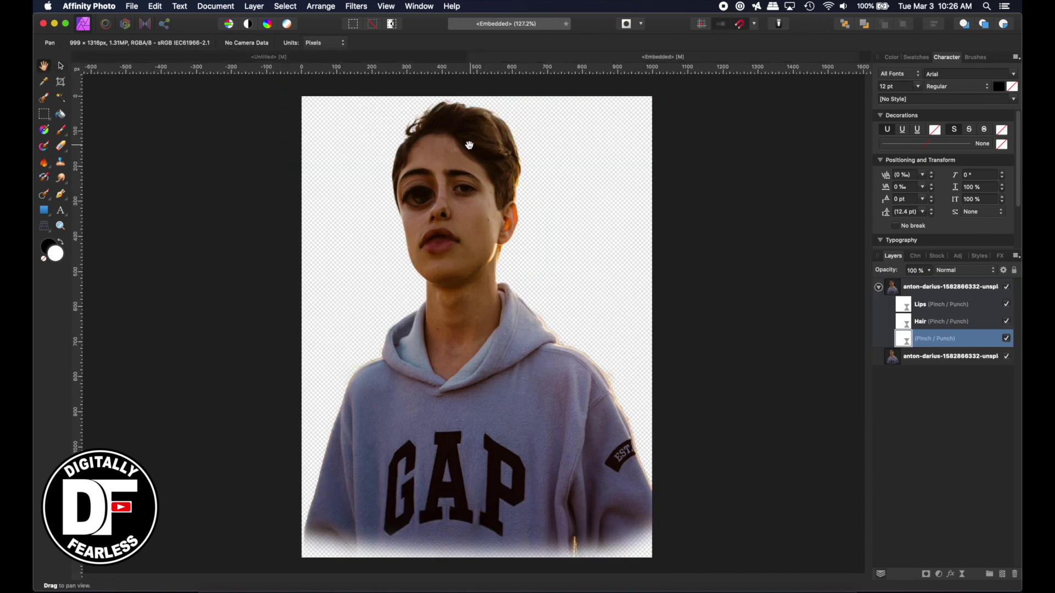
left_click(964, 576)
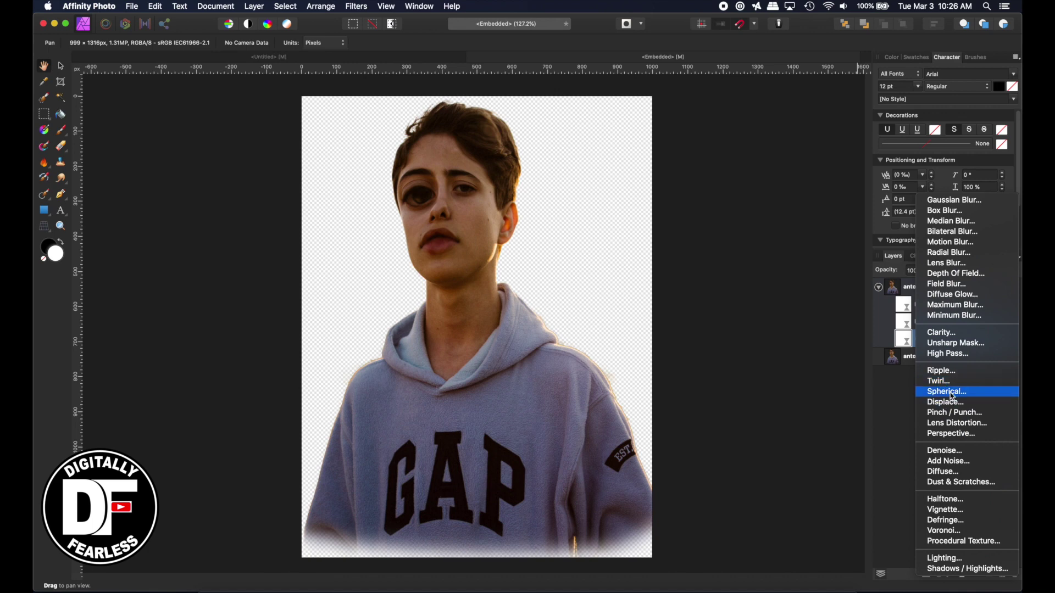
left_click(953, 423)
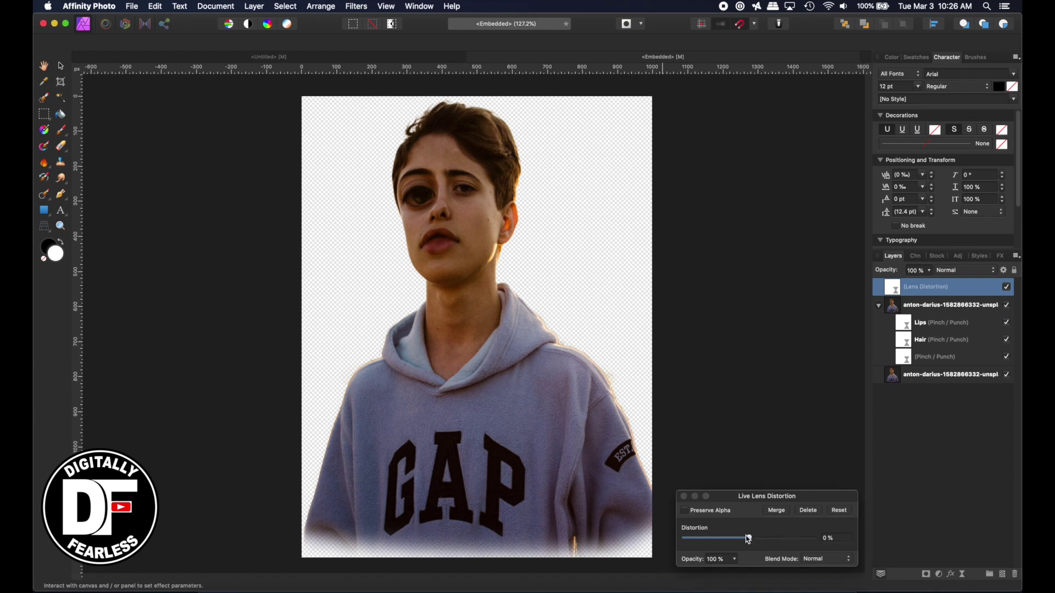
left_click_drag(749, 538, 793, 529)
left_click_drag(519, 343, 449, 110)
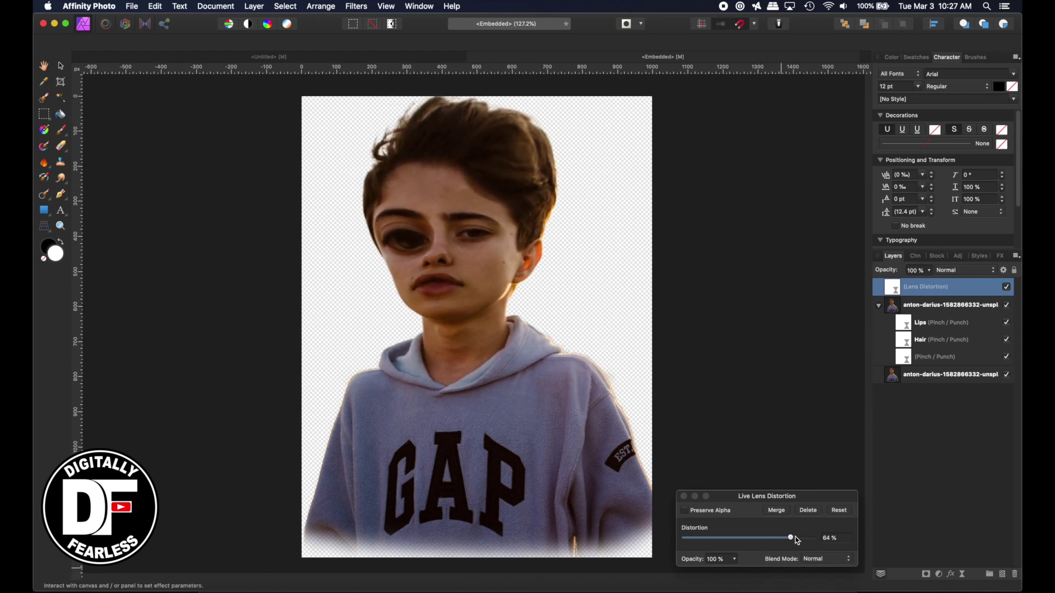
left_click_drag(791, 539, 638, 535)
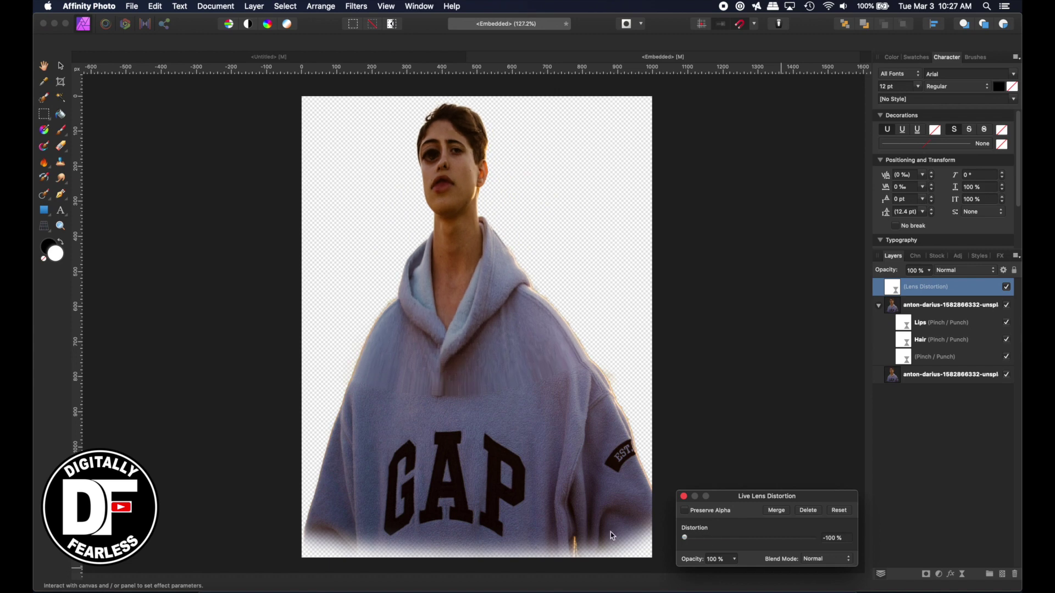
left_click_drag(611, 532, 663, 547)
left_click(239, 57)
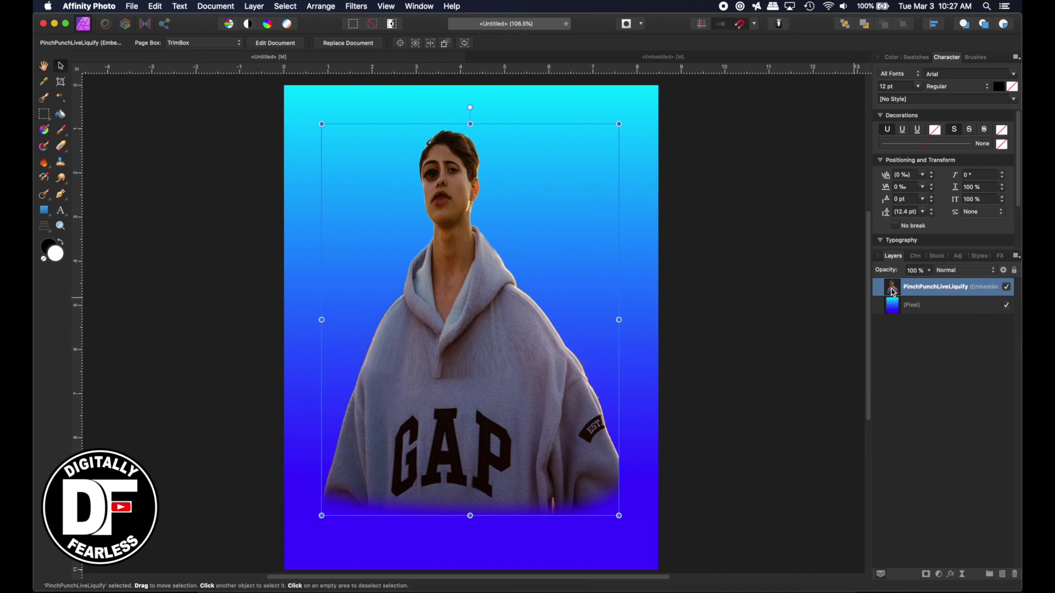
Duplicate the embedded portrait layer and hide the original beneath the copy.
key("super+j")
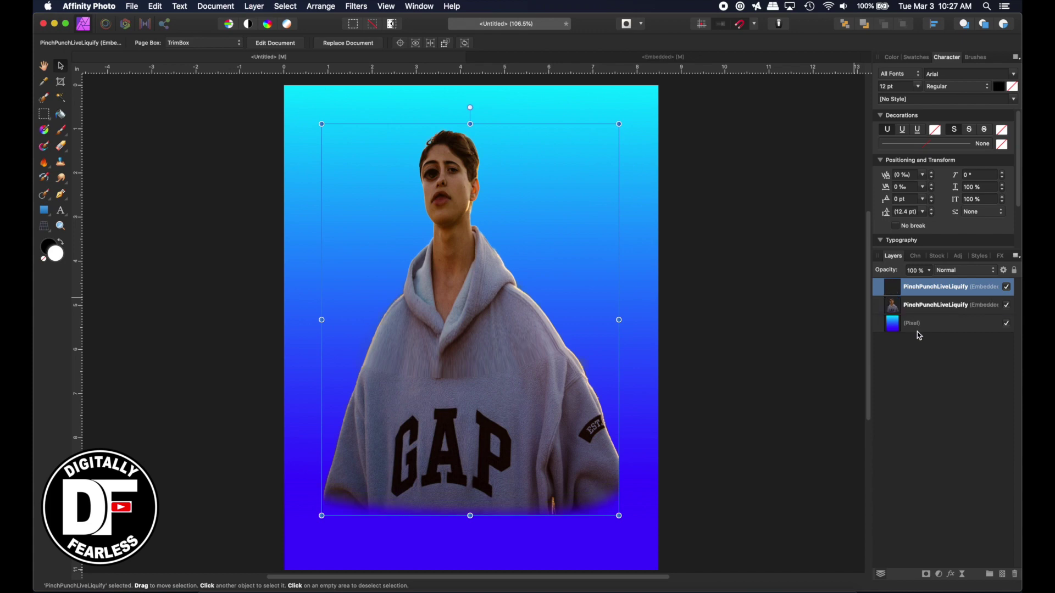
left_click(1007, 306)
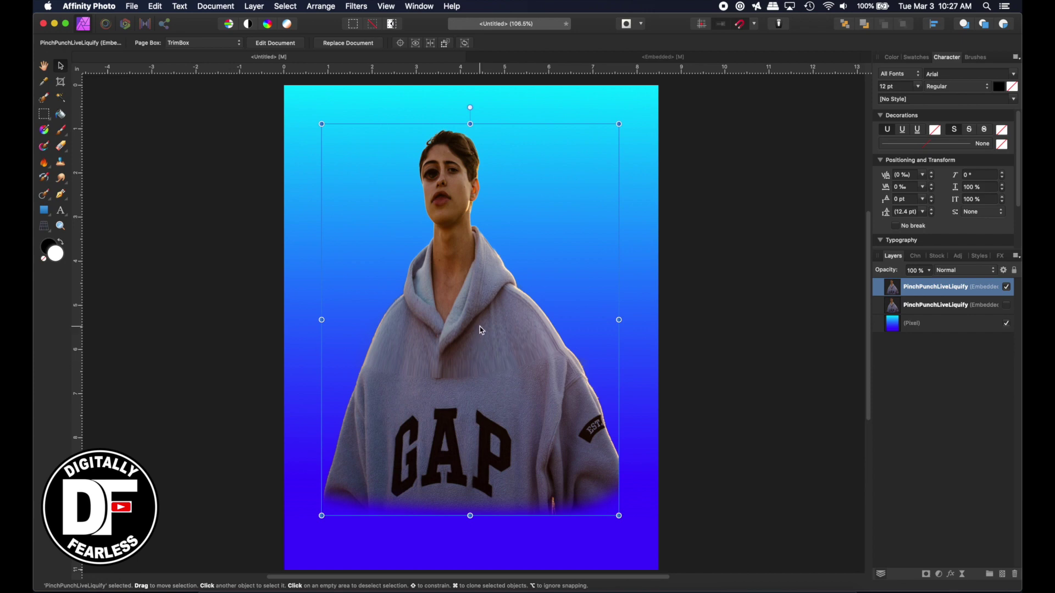
right_click(446, 242)
left_click(99, 217)
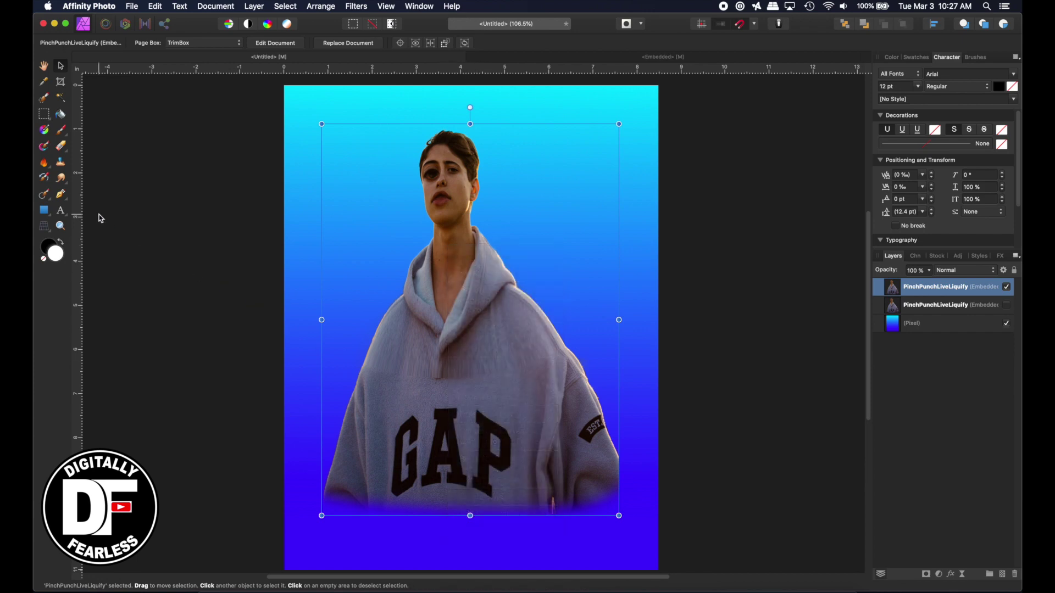
Mesh-warp the duplicate portrait by pulling the upper-left corner's vertical curve handle down and right past the image's lower edge, and apply it.
left_click(44, 229)
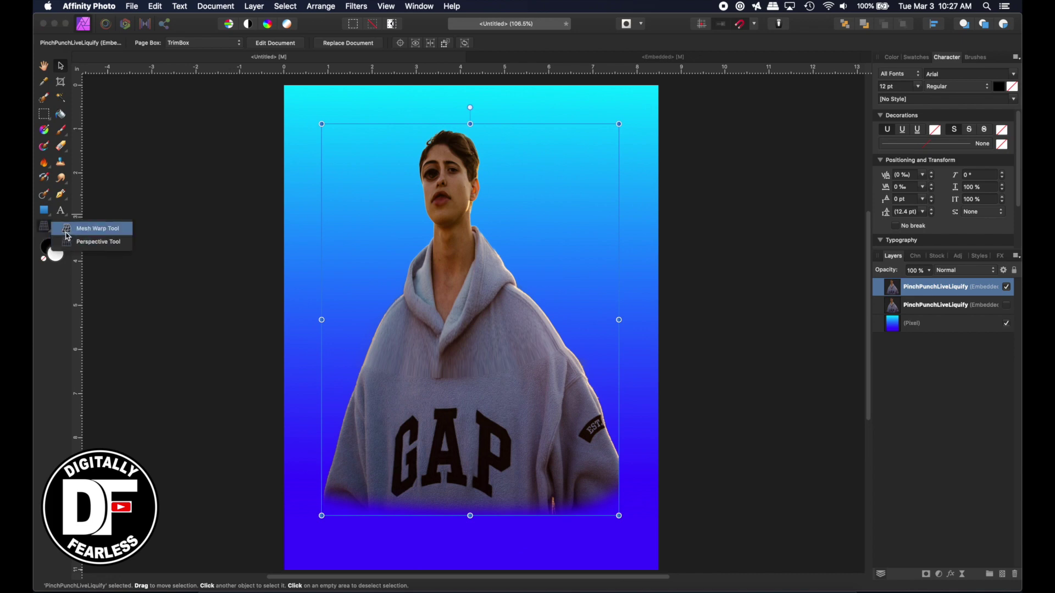
left_click(68, 228)
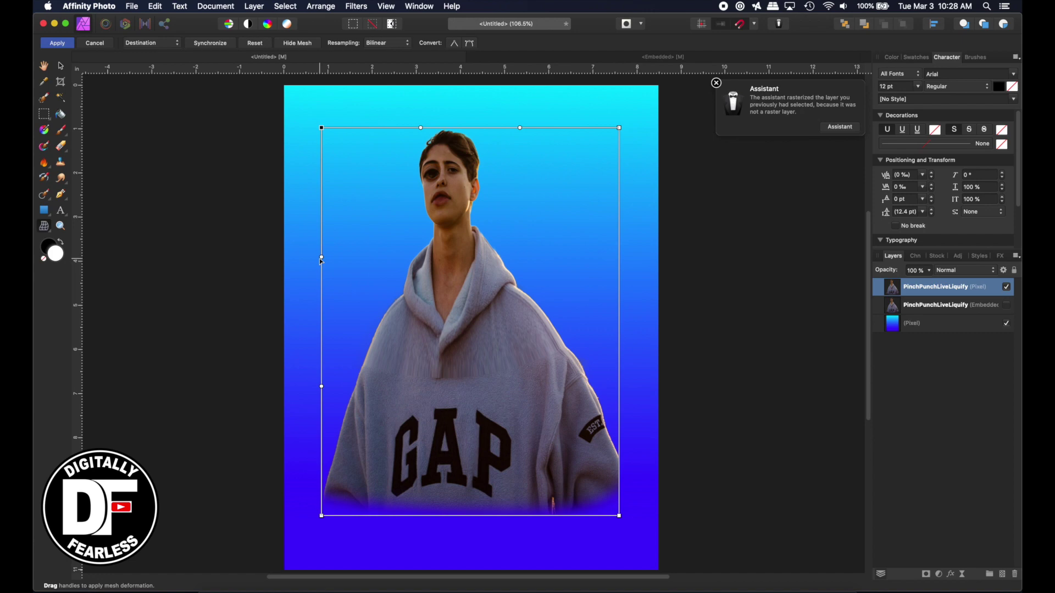
left_click_drag(321, 258, 452, 536)
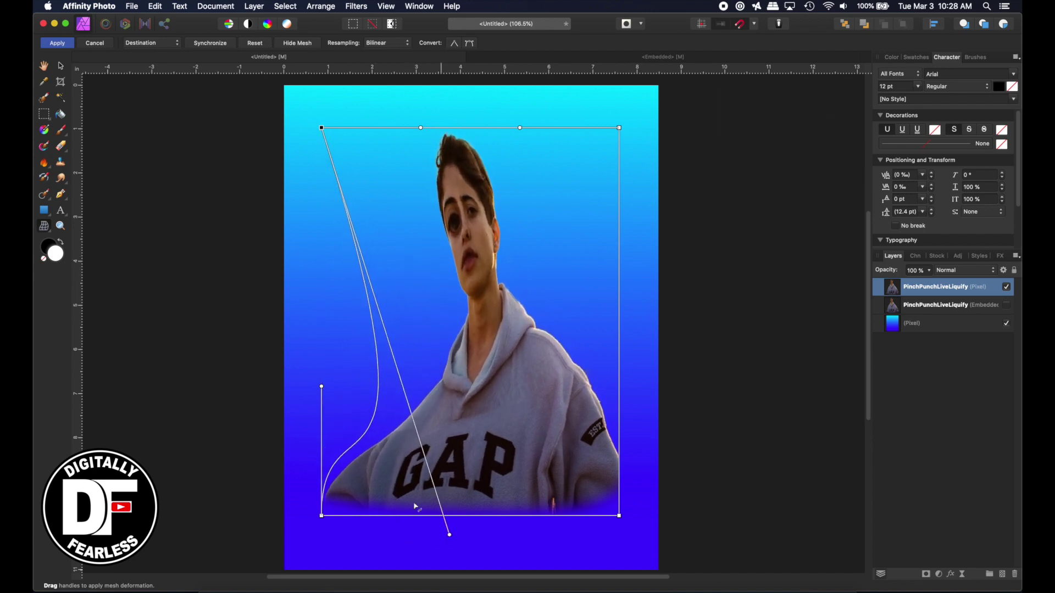
left_click(68, 46)
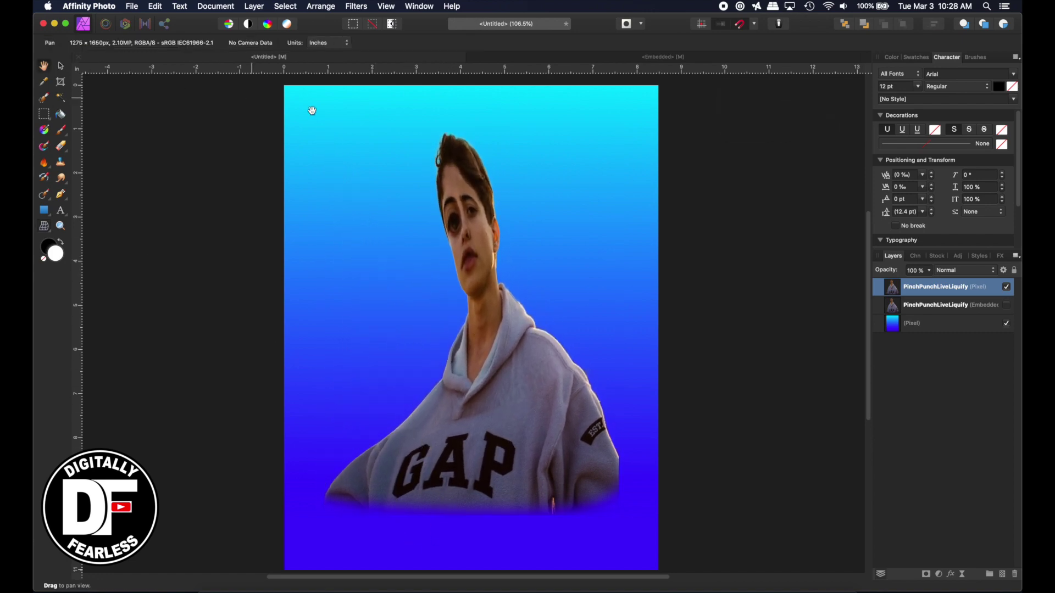
left_click(61, 66)
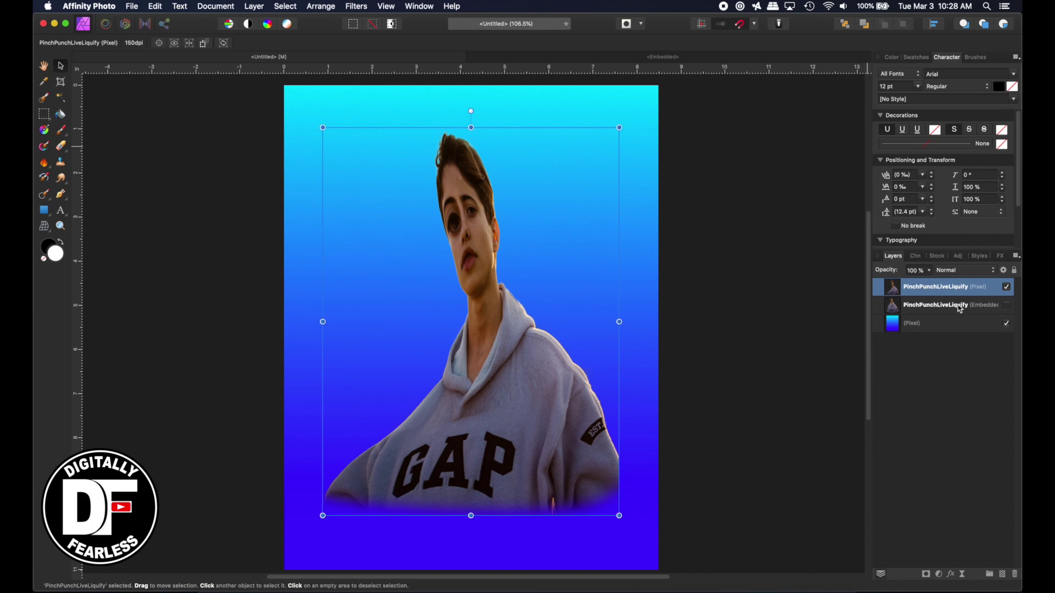
Set the embedded document's Lens Distortion to 89% and return to the Letter document.
left_click(687, 55)
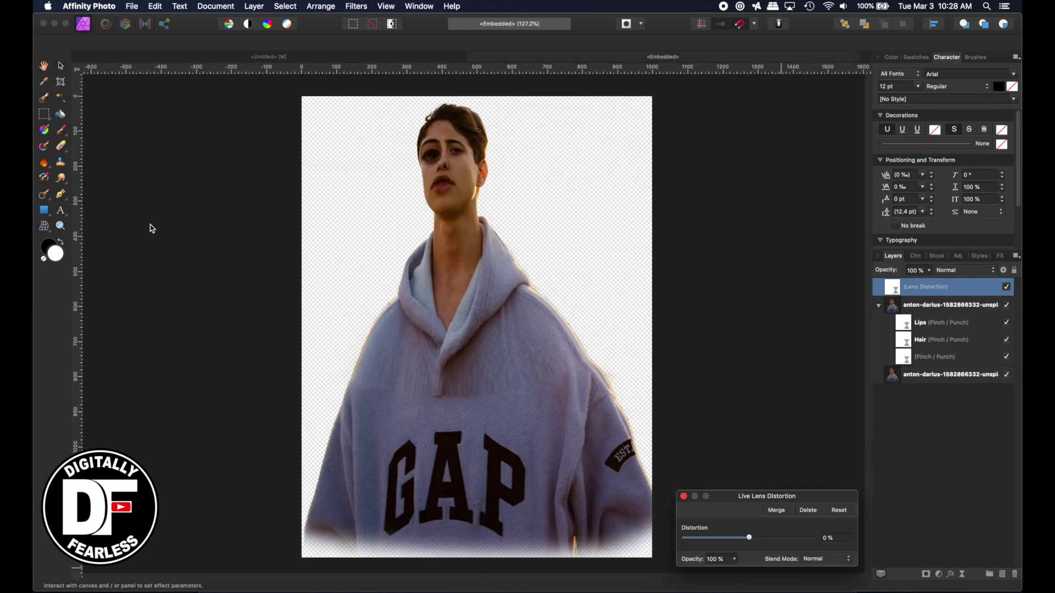
left_click_drag(752, 540, 806, 538)
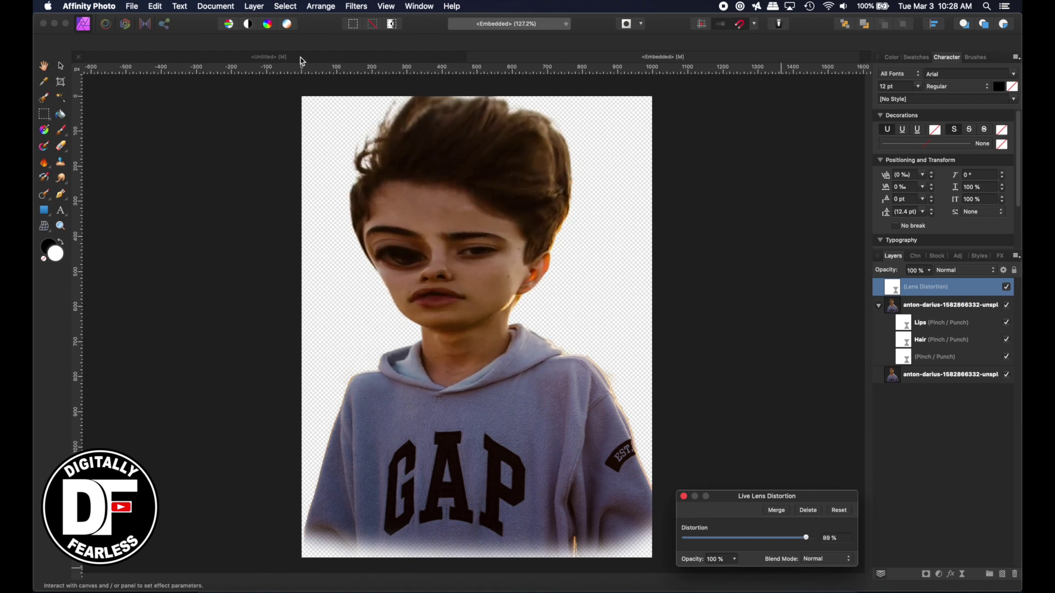
left_click(303, 60)
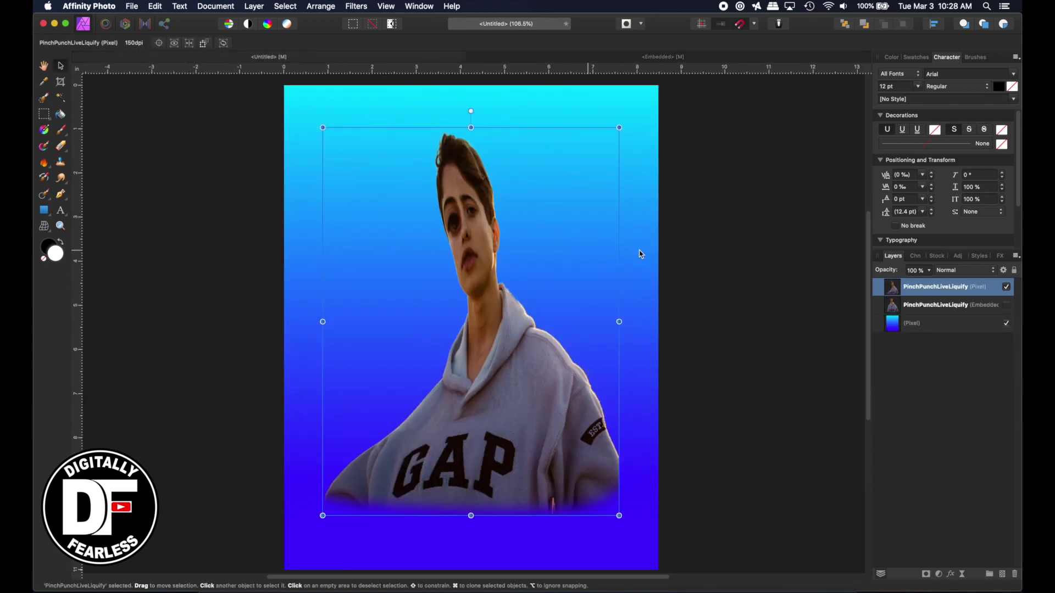
Show the embedded portrait, toggle the warped pixel copy's visibility to compare them, and leave the copy hidden but selected.
left_click(1006, 287)
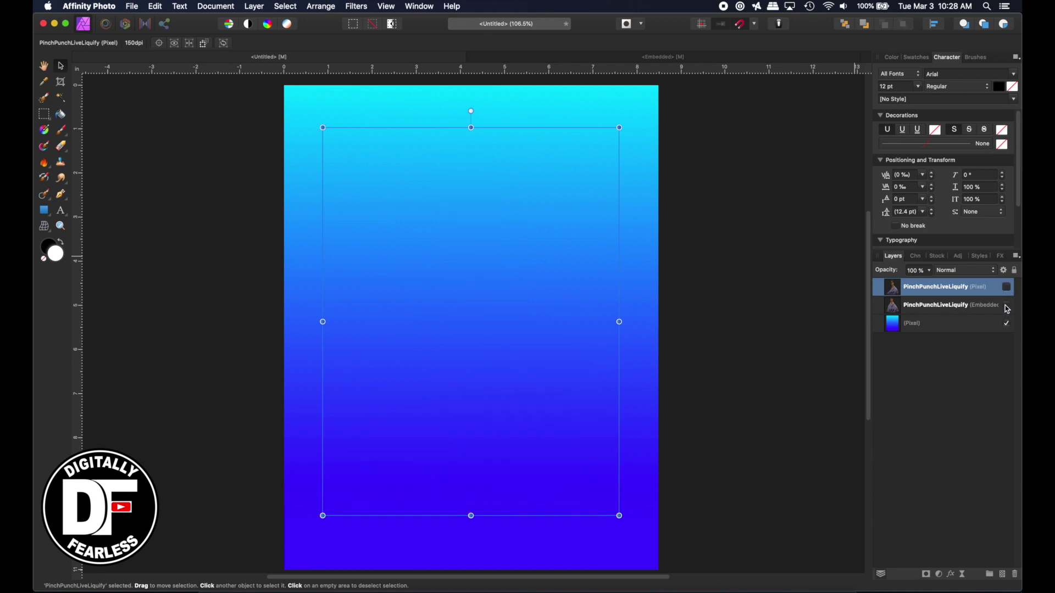
left_click(1006, 307)
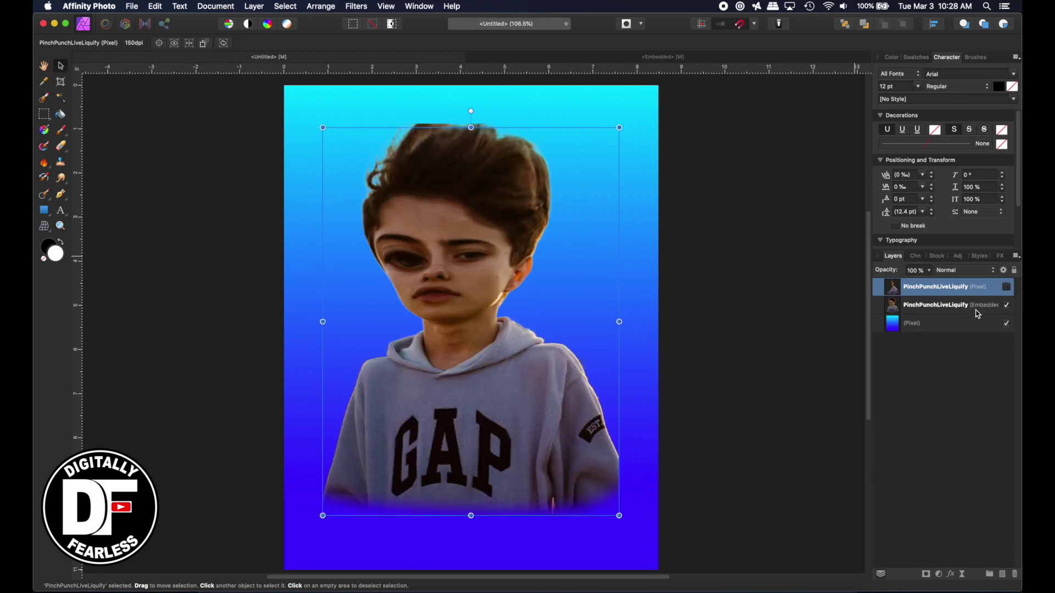
double_click(964, 293)
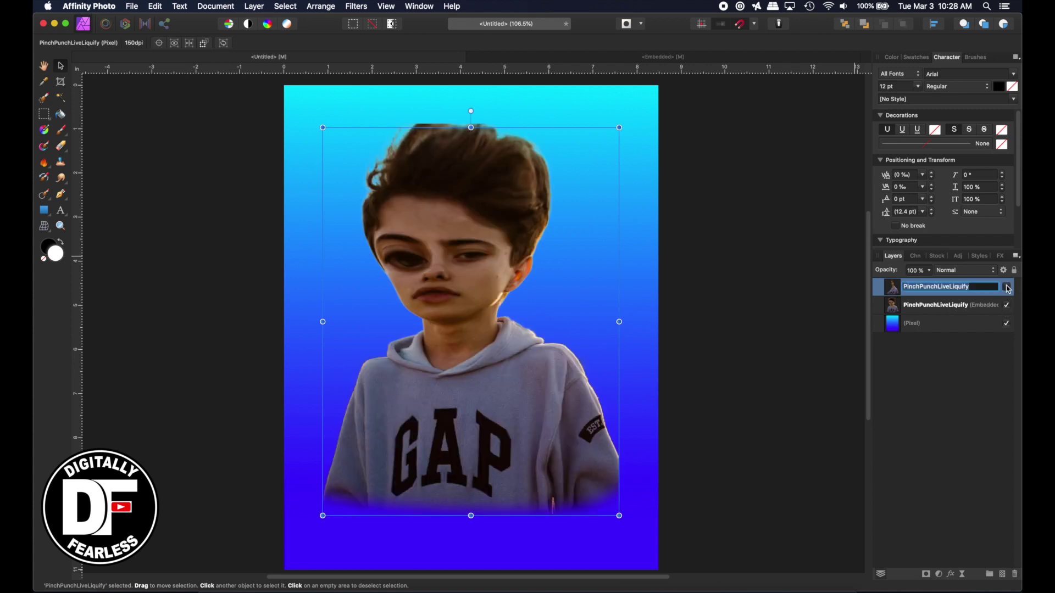
left_click(1007, 288)
left_click(1007, 287)
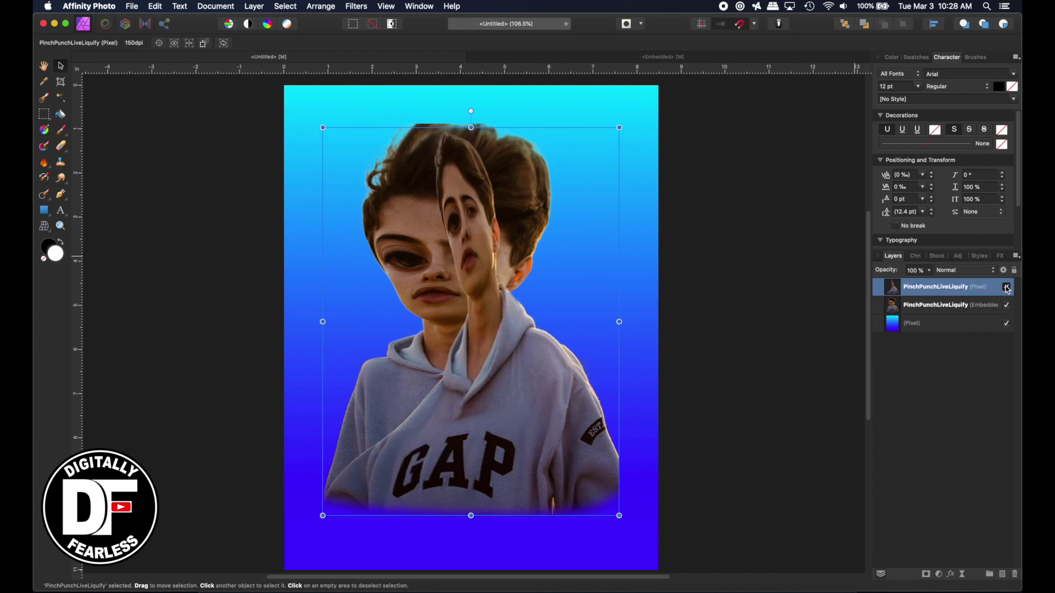
left_click(1008, 287)
left_click(1007, 287)
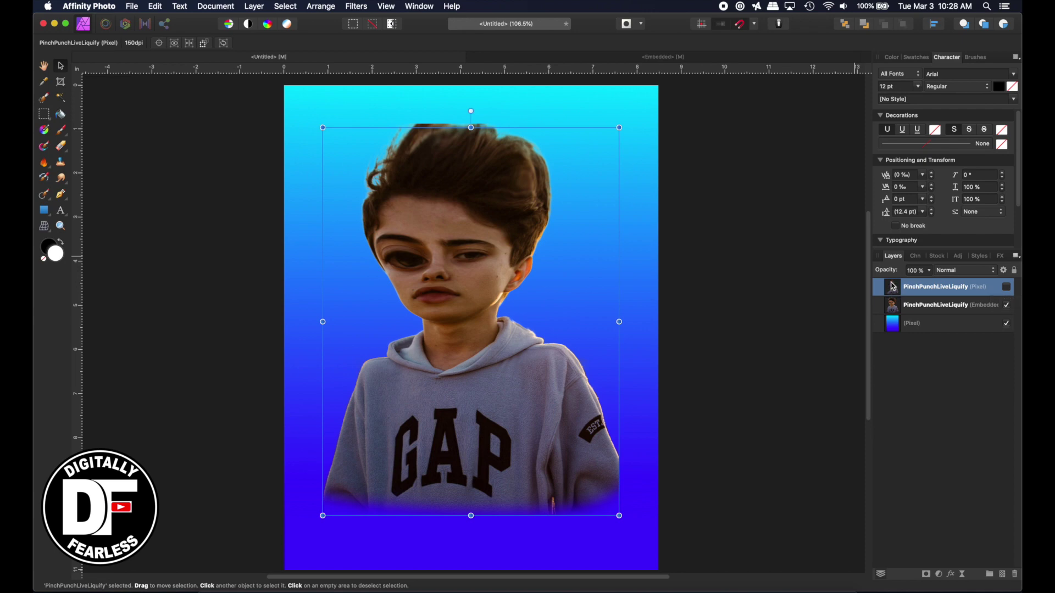
left_click(915, 392)
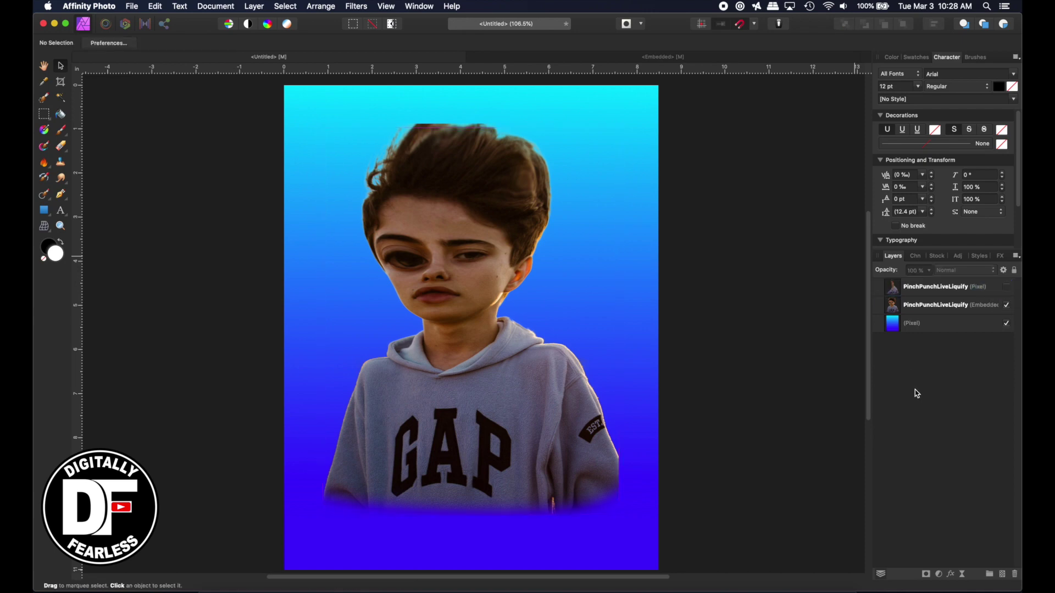
left_click(899, 288)
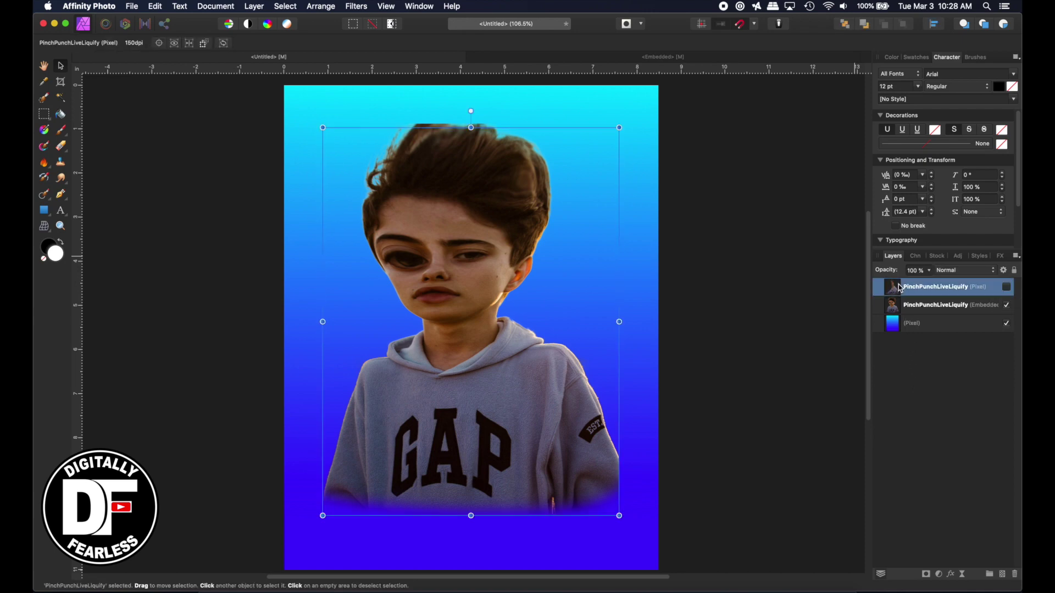